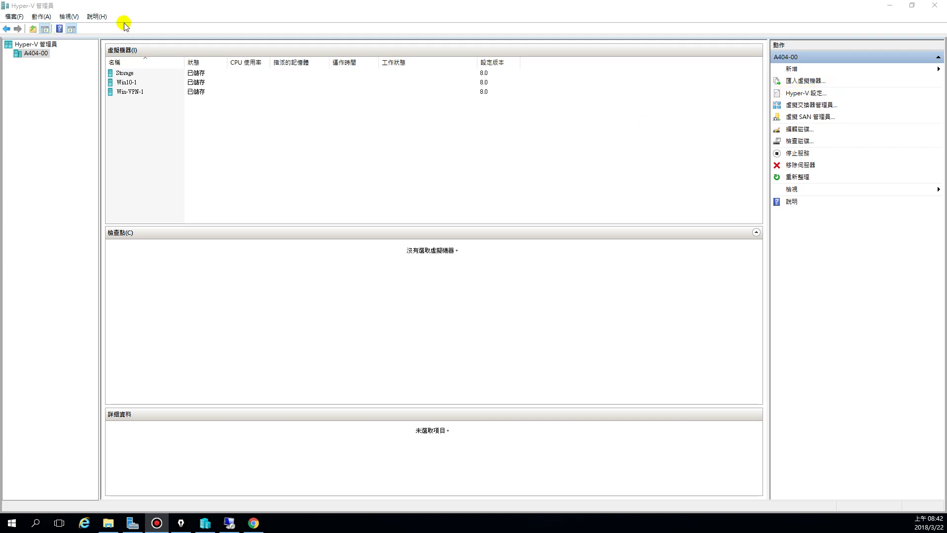
# Step: Open the Hyper-V settings of server A404-00 and review the default folders for virtual hard disks and virtual machines
pyautogui.doubleClick(129, 8)
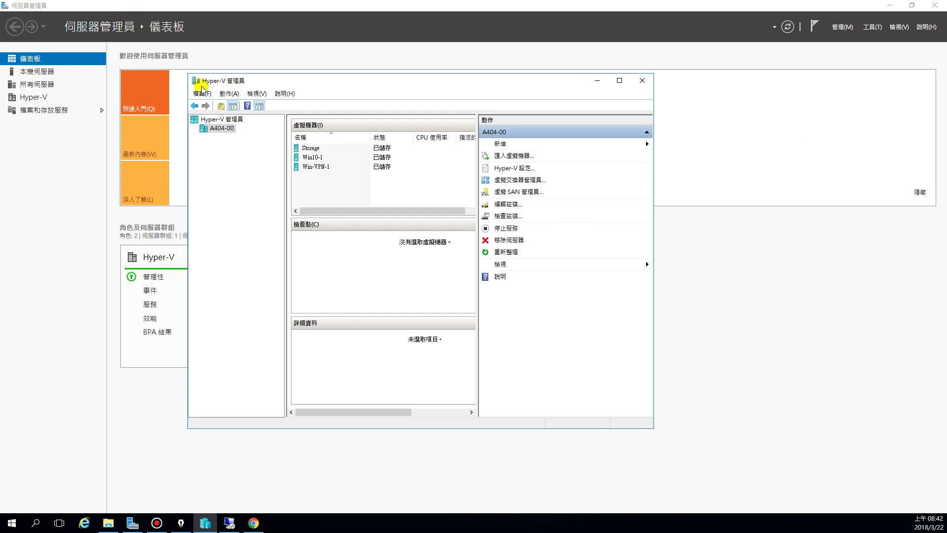
pyautogui.doubleClick(315, 83)
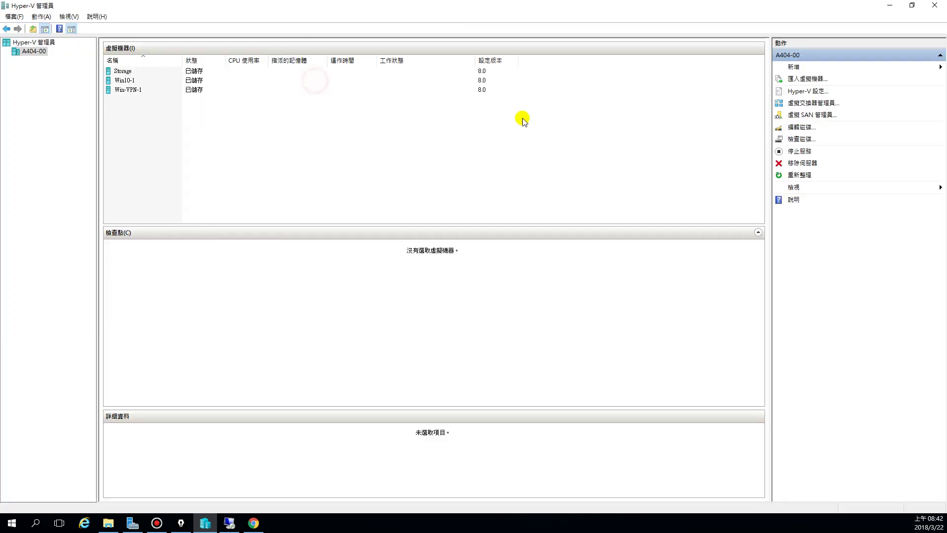
pyautogui.click(802, 91)
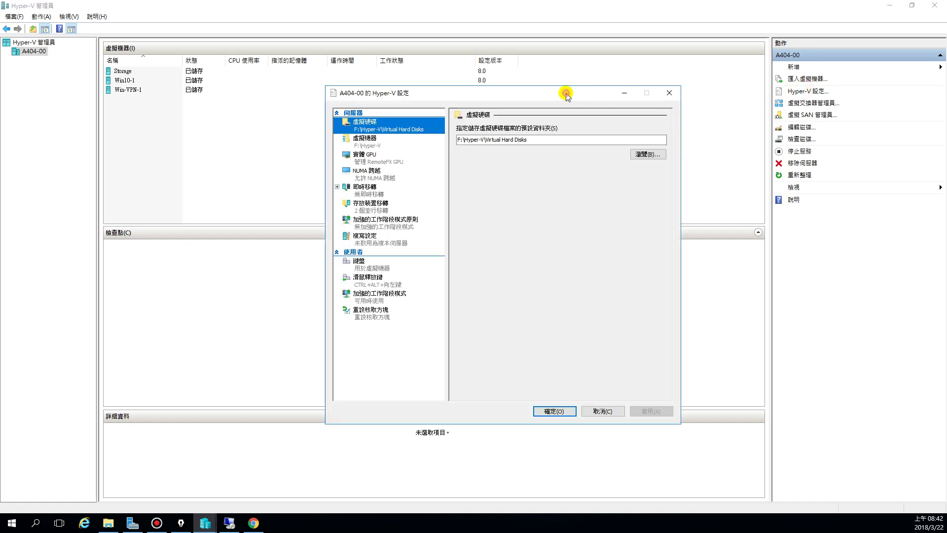
pyautogui.moveTo(566, 91); pyautogui.dragTo(580, 73)
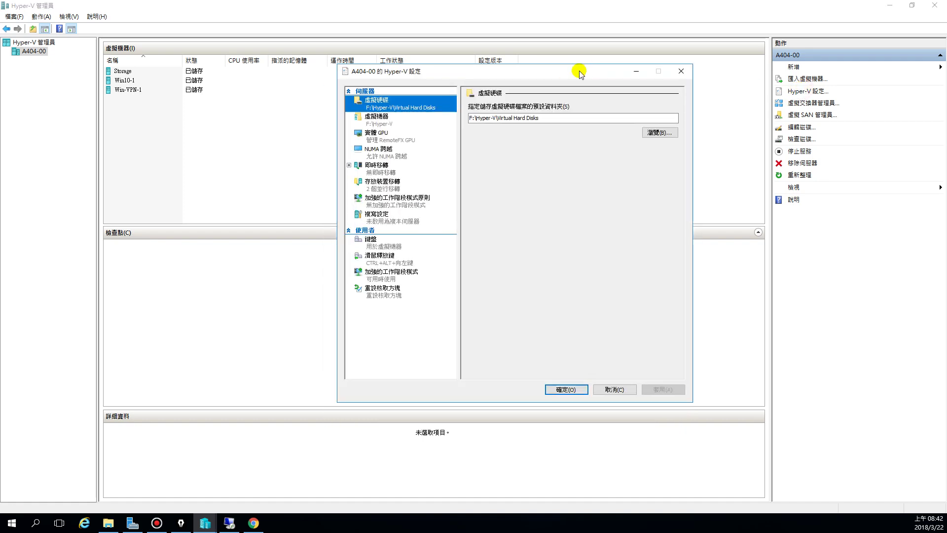
pyautogui.click(388, 121)
pyautogui.click(391, 100)
pyautogui.click(388, 123)
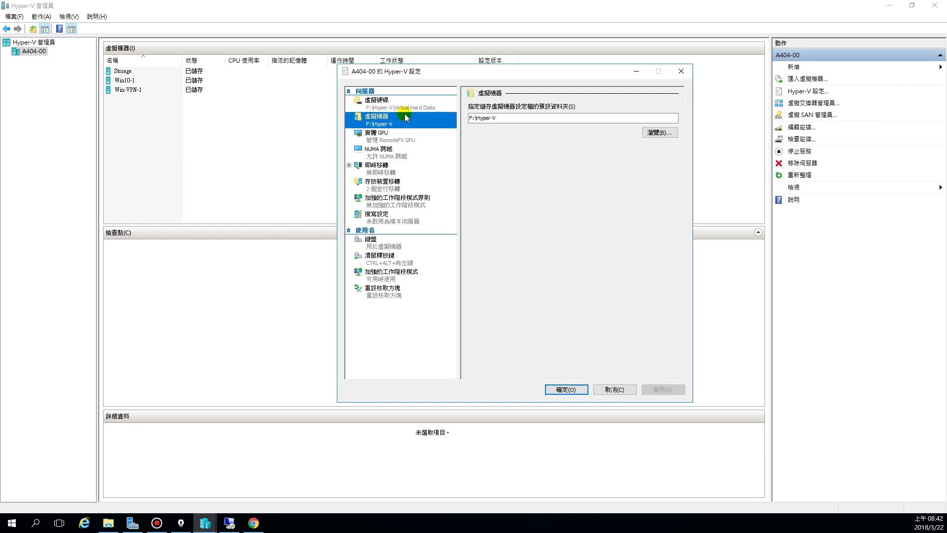
pyautogui.click(398, 106)
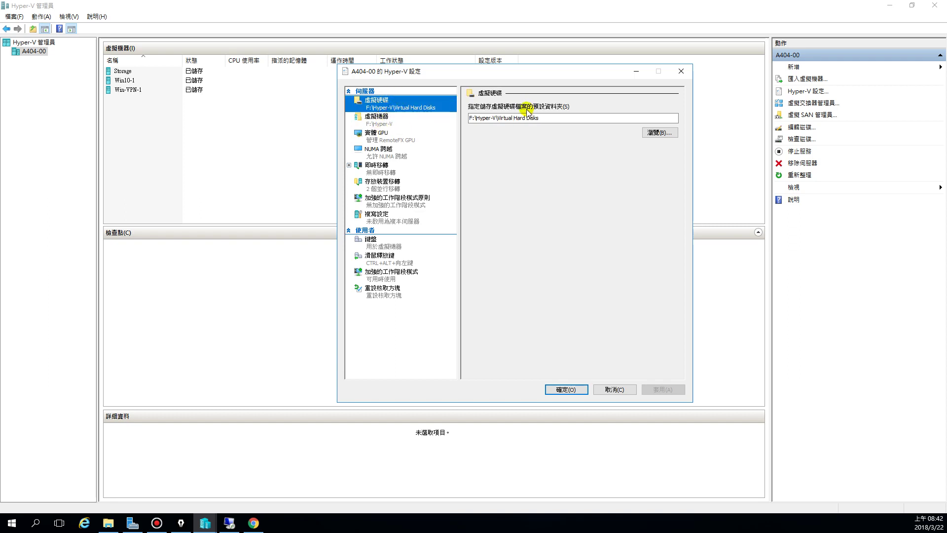
pyautogui.click(472, 118)
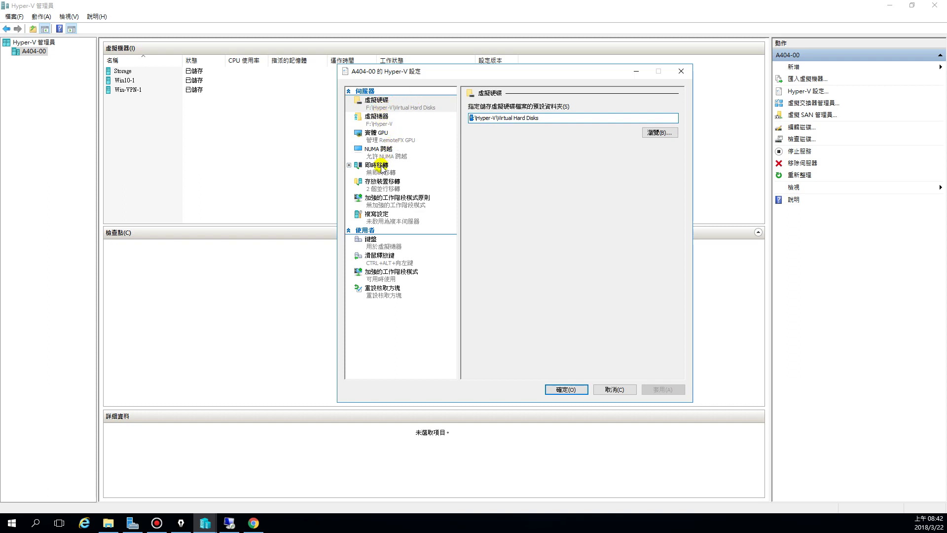
# Step: In the replication configuration, enable this computer as a Replica server and allow Kerberos (HTTP) authentication
pyautogui.click(378, 223)
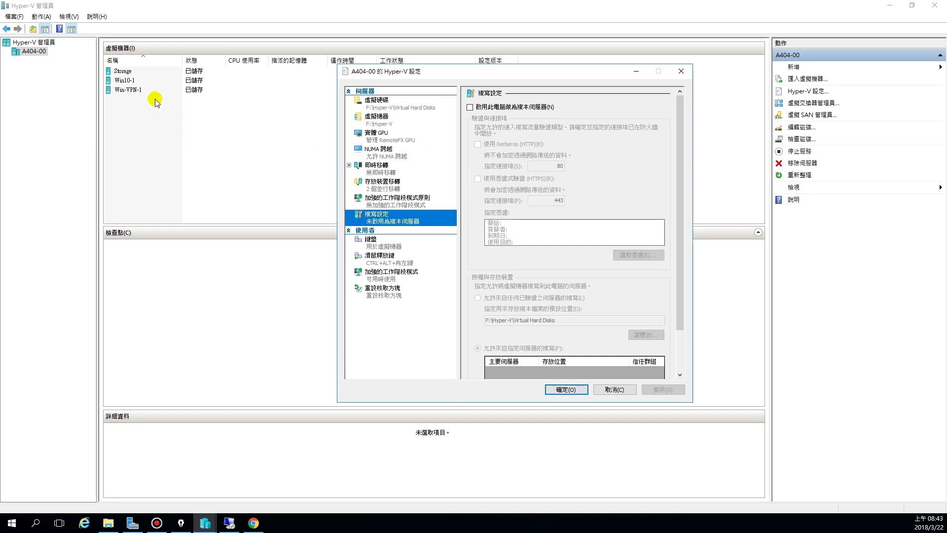
pyautogui.click(129, 81)
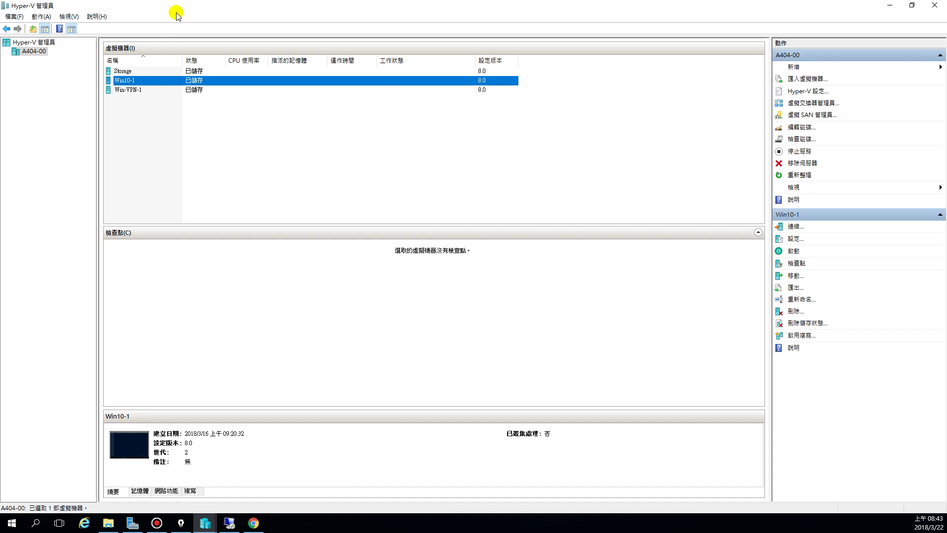
pyautogui.moveTo(233, 6); pyautogui.dragTo(208, 30)
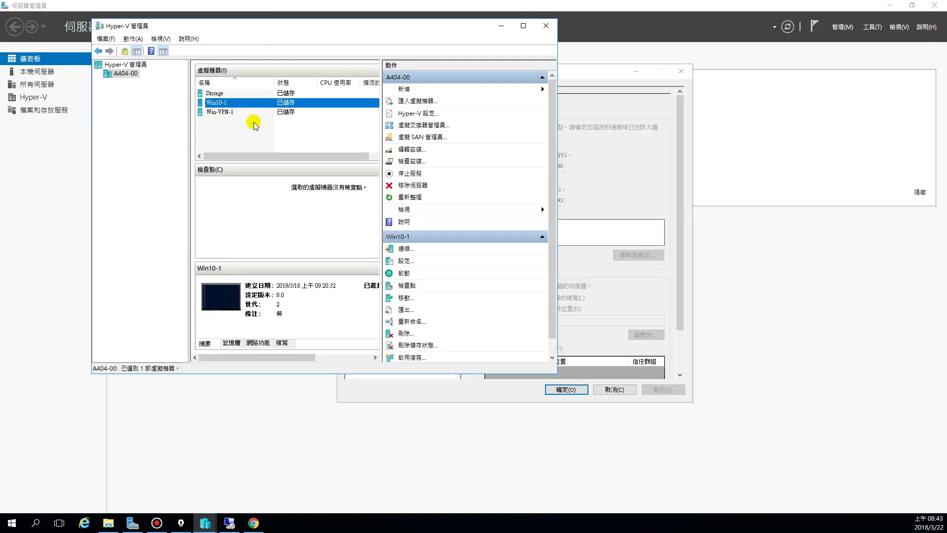
pyautogui.click(212, 527)
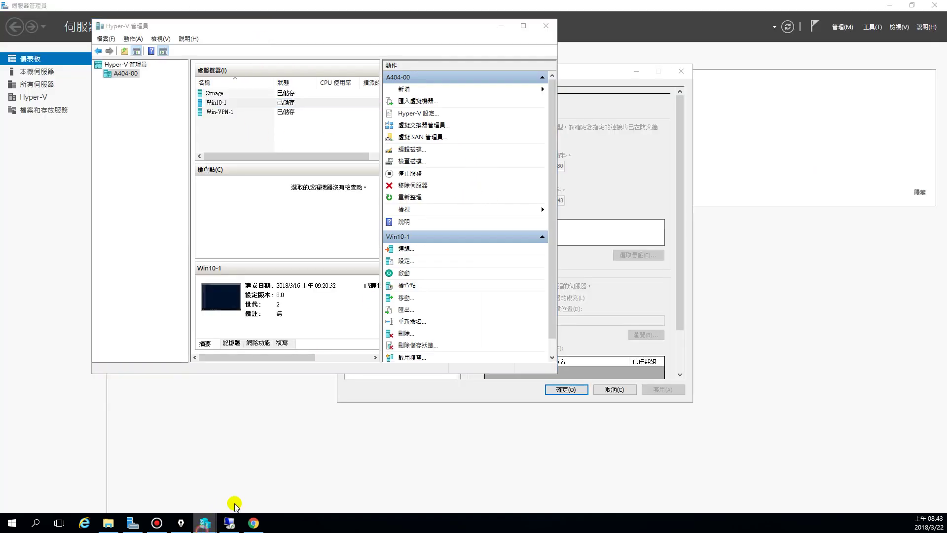
pyautogui.click(271, 488)
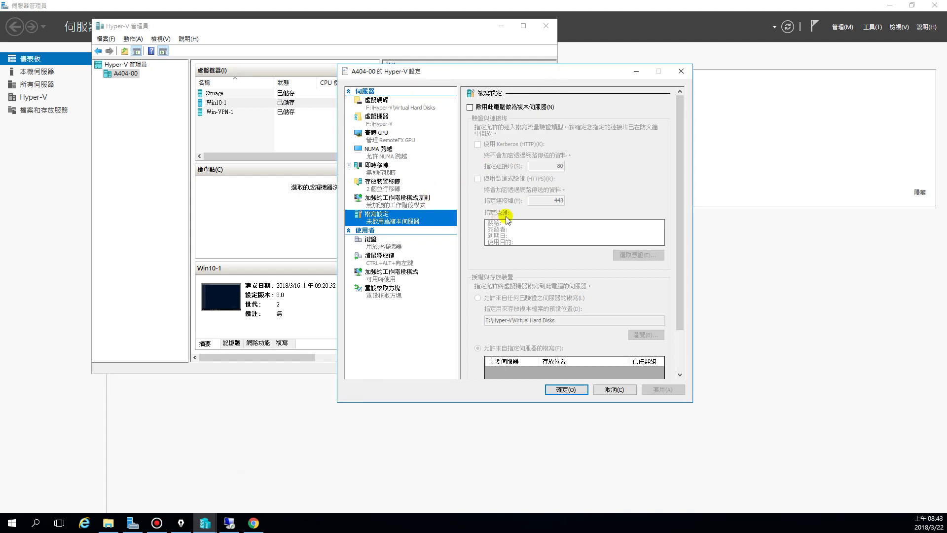
pyautogui.click(470, 107)
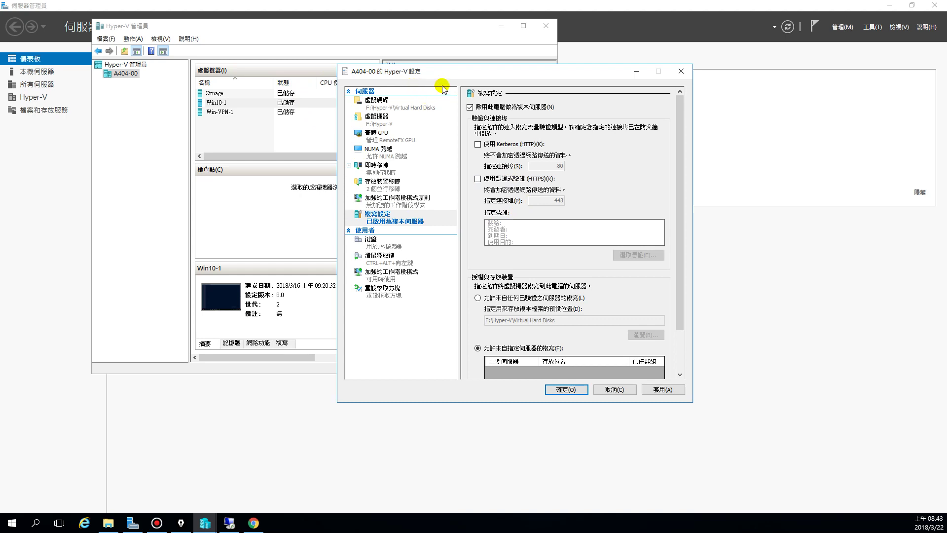
pyautogui.moveTo(424, 71); pyautogui.dragTo(413, 65)
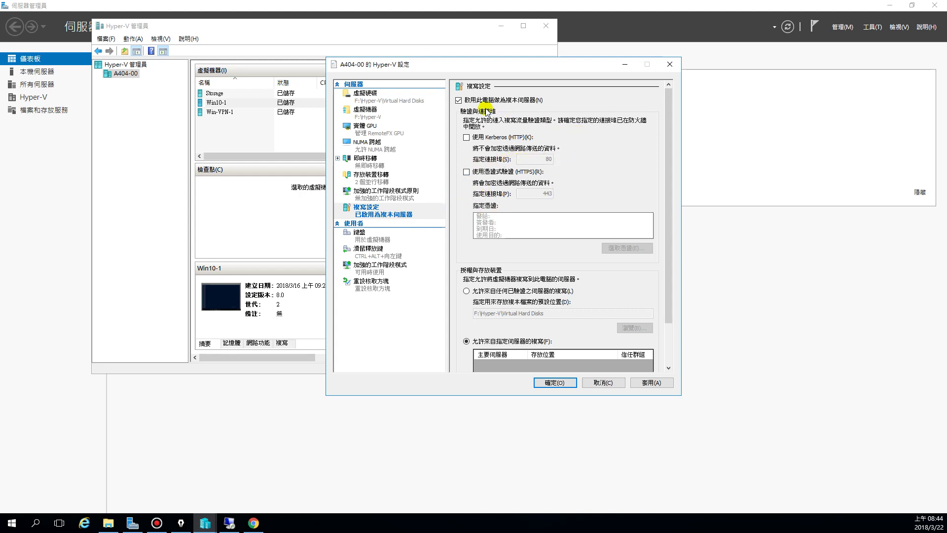
pyautogui.click(467, 138)
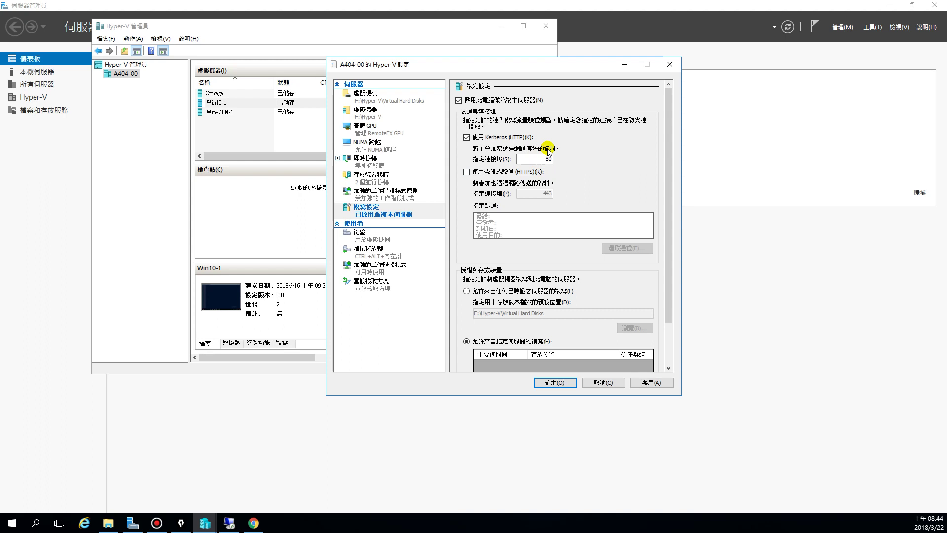
# Step: Switch to Server Manager and check the computer name and domain in the local server's properties
pyautogui.moveTo(669, 158); pyautogui.dragTo(670, 227)
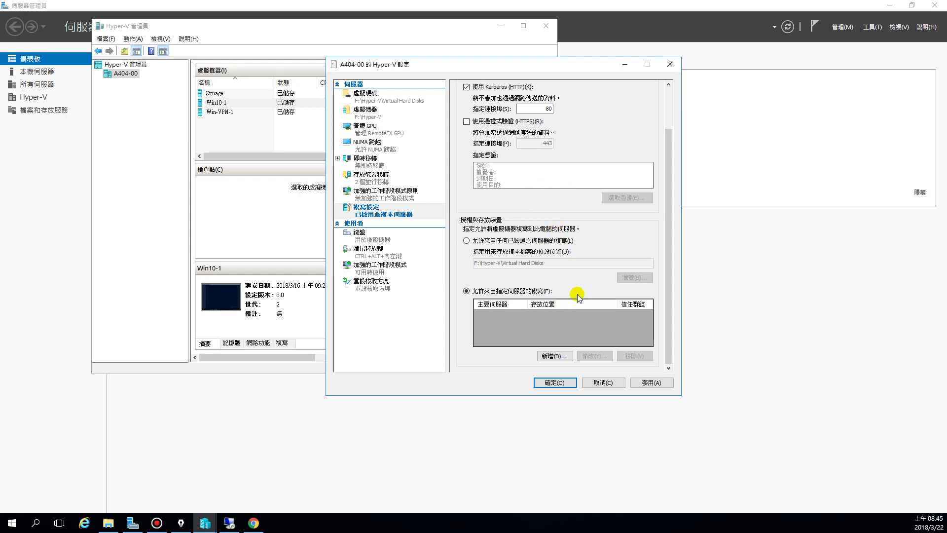
pyautogui.click(555, 357)
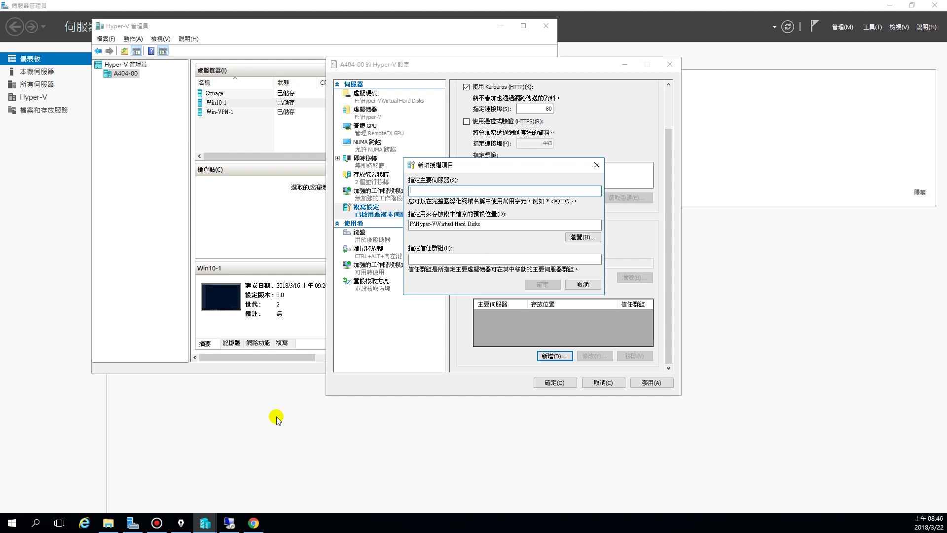
pyautogui.click(132, 523)
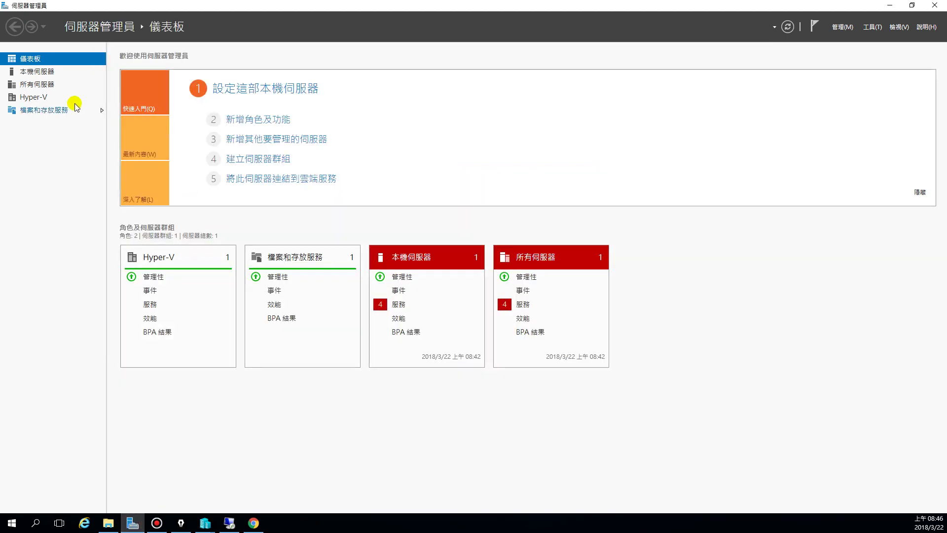
pyautogui.click(44, 72)
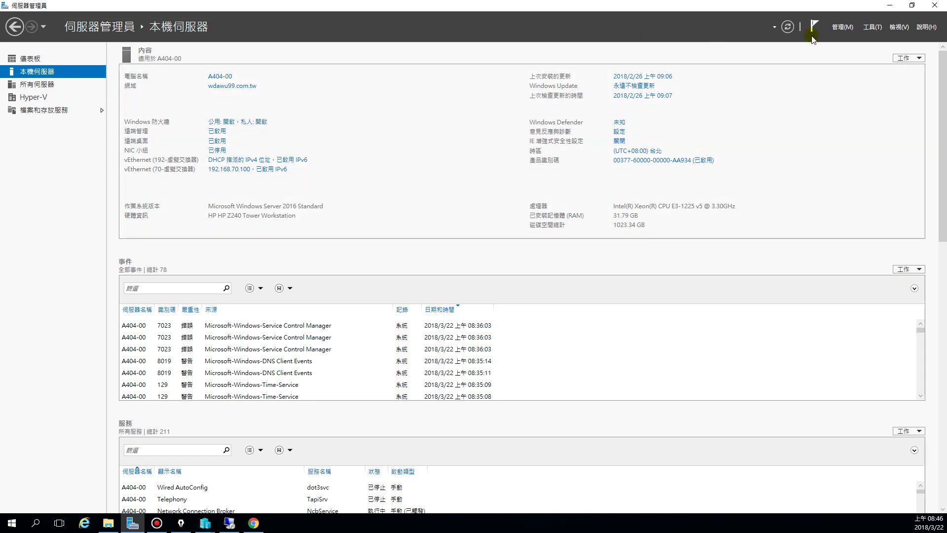
pyautogui.click(890, 7)
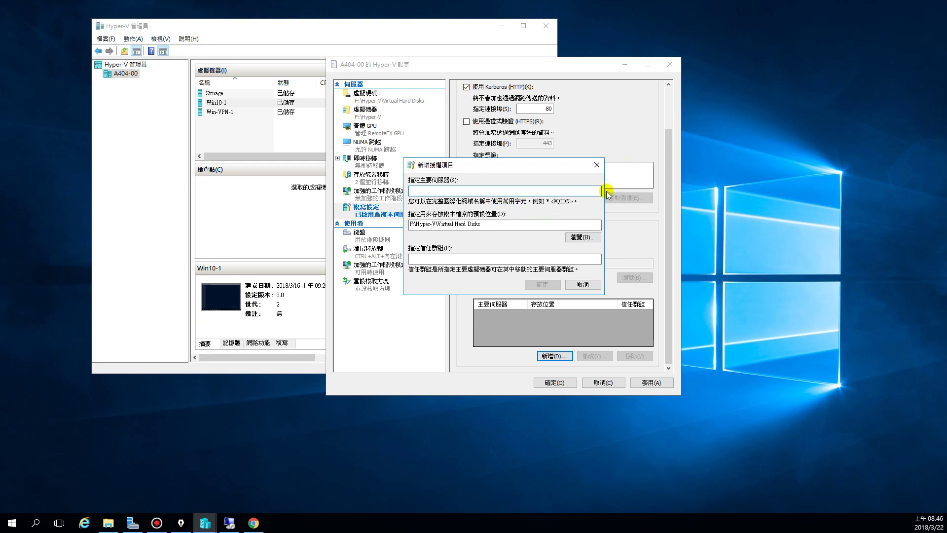
pyautogui.click(597, 165)
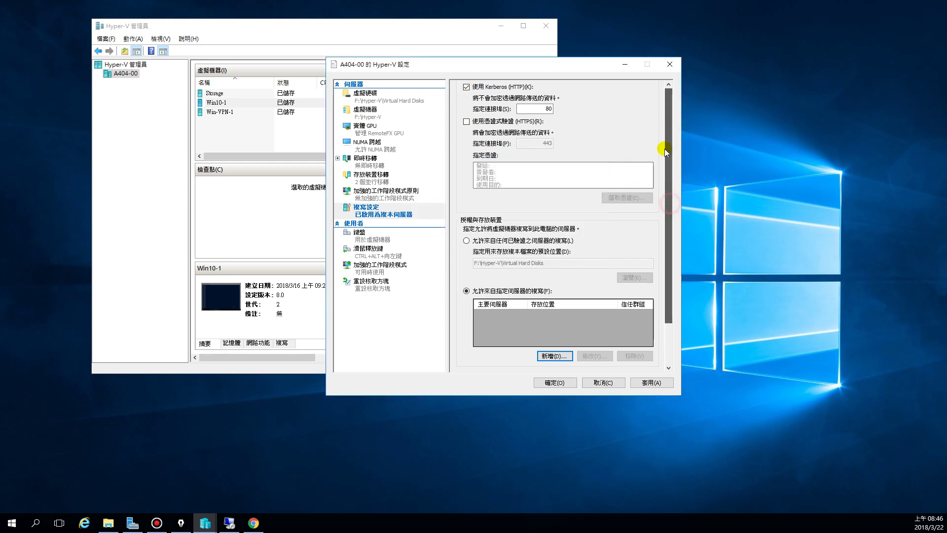
# Step: Start a new authorization entry for replication and specify A404-17.wdawu99.com.tw as the primary server
pyautogui.scroll(2, 665, 149)
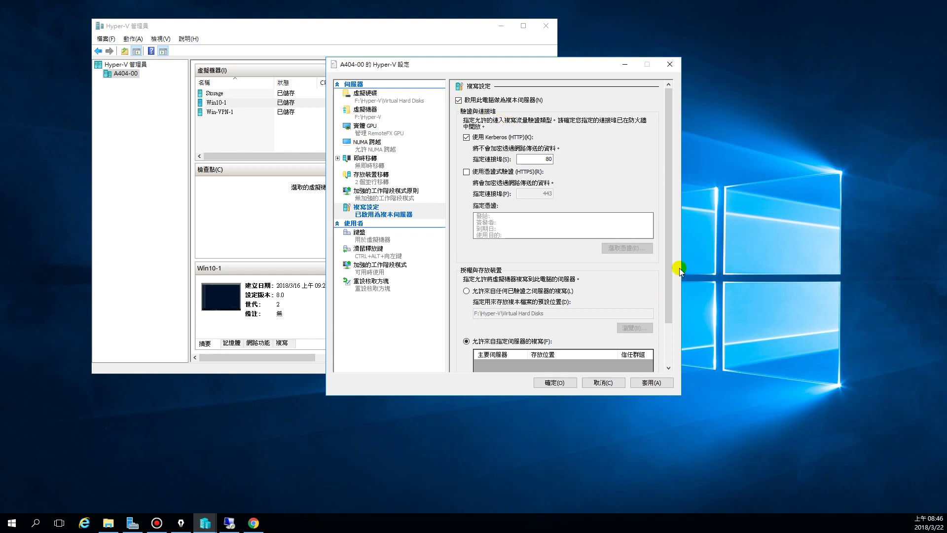
pyautogui.scroll(-2, 672, 275)
pyautogui.click(549, 355)
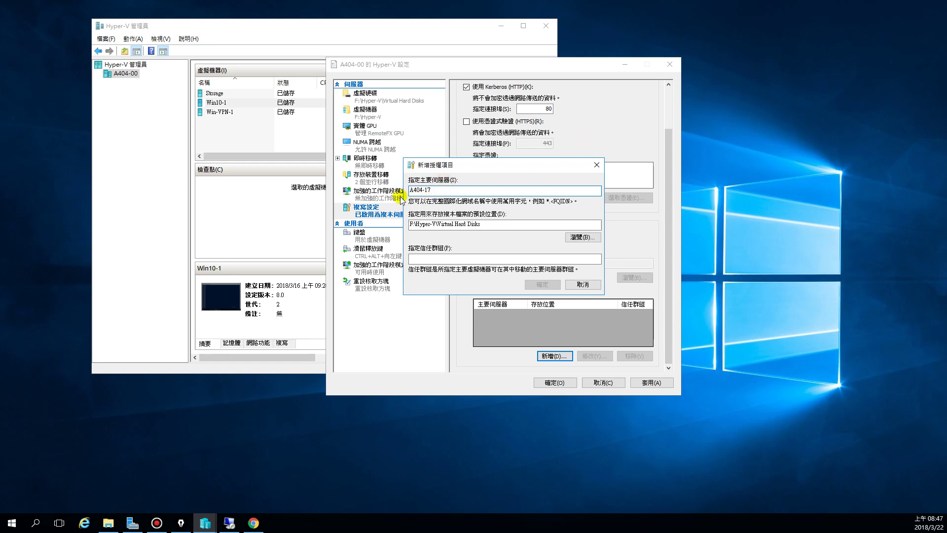
pyautogui.moveTo(439, 189); pyautogui.dragTo(402, 194)
pyautogui.click(463, 192)
pyautogui.write('.wdawu99.com.tw')
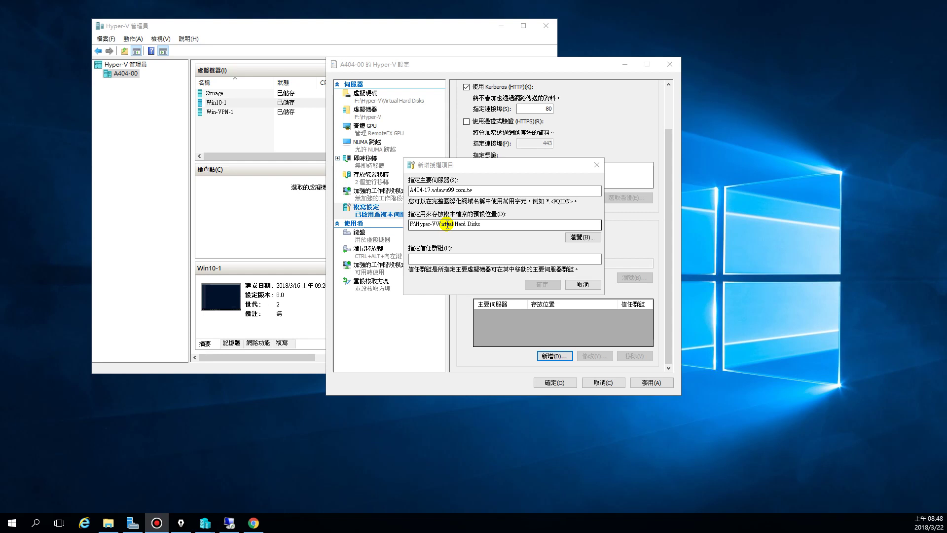
pyautogui.moveTo(473, 190); pyautogui.dragTo(421, 190)
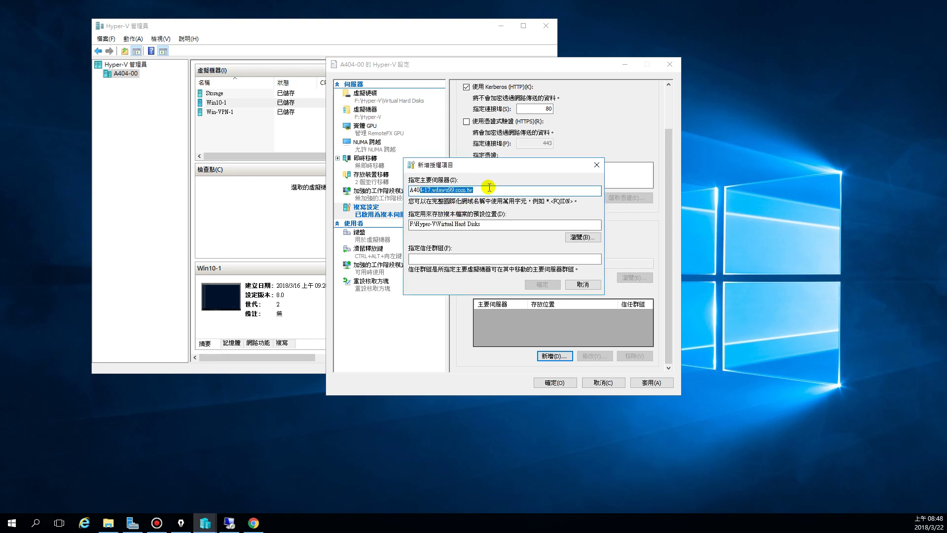
pyautogui.moveTo(486, 191); pyautogui.dragTo(409, 190)
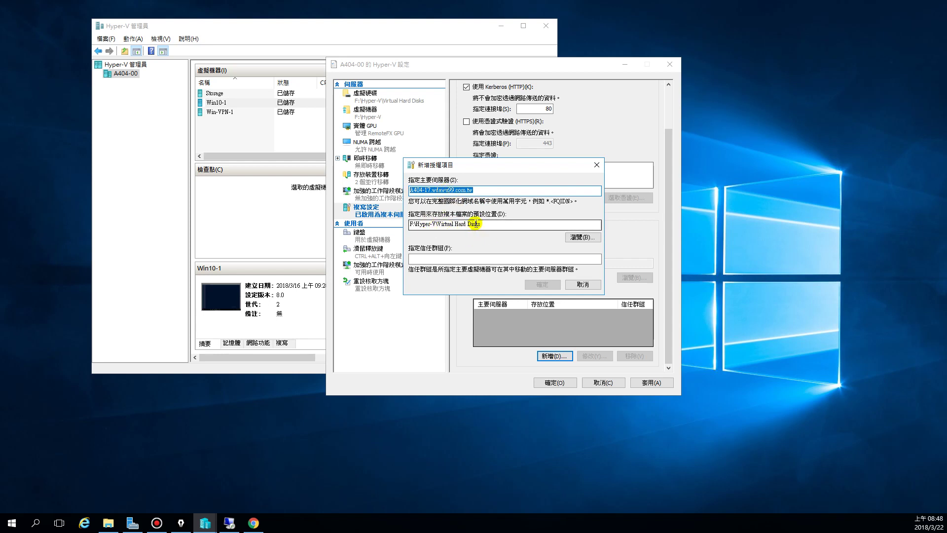
# Step: Browse for the replica storage location and create a folder named Backup inside F:\Hyper-V
pyautogui.click(587, 238)
pyautogui.moveTo(552, 182); pyautogui.dragTo(547, 134)
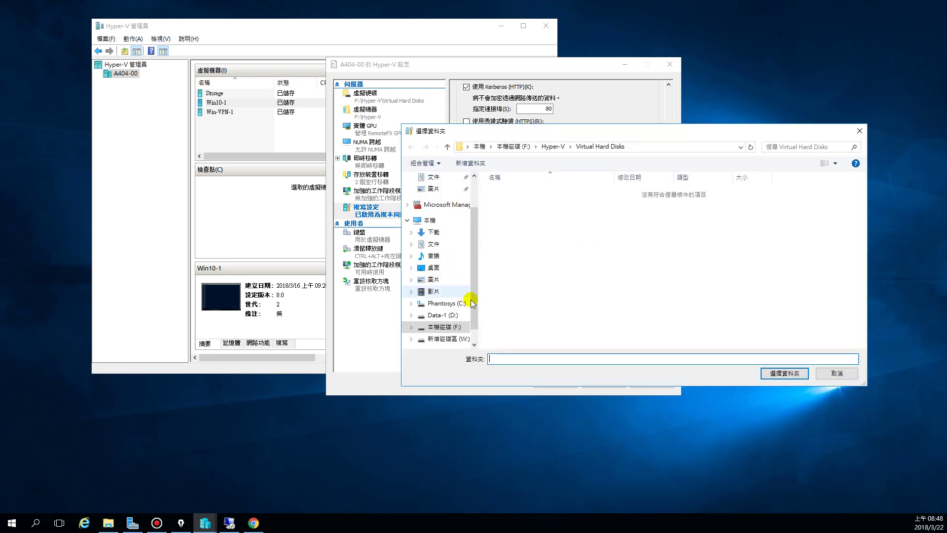
pyautogui.click(552, 146)
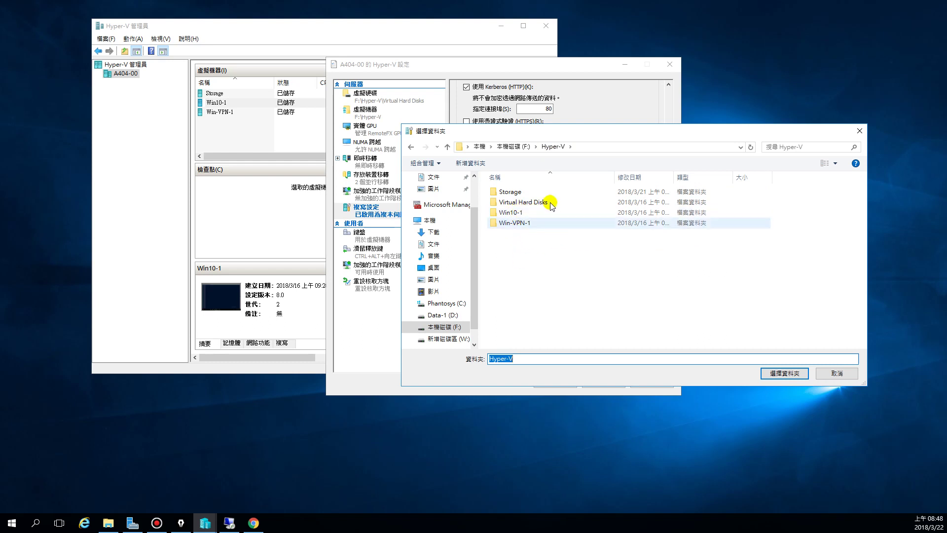
pyautogui.rightClick(528, 264)
pyautogui.moveTo(568, 356)
pyautogui.click(719, 293)
pyautogui.rightClick(522, 266)
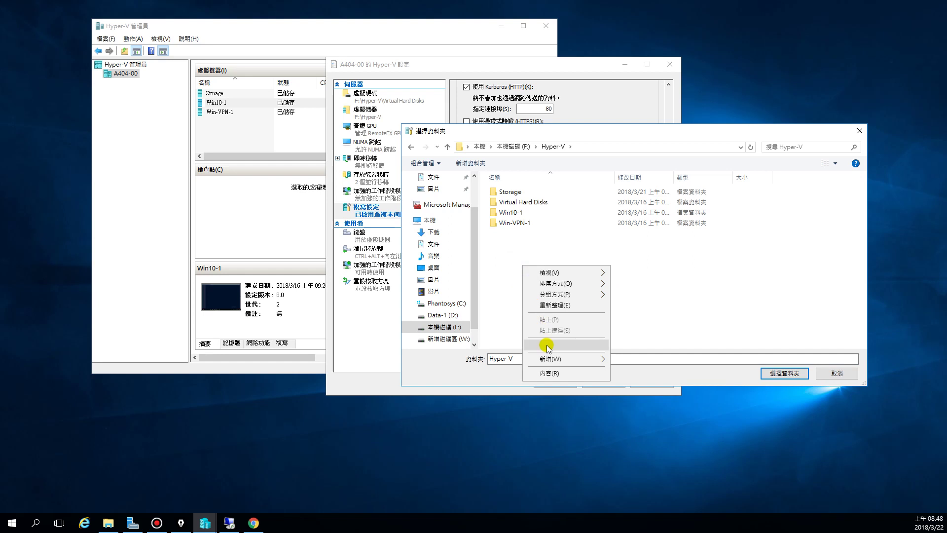
pyautogui.click(646, 361)
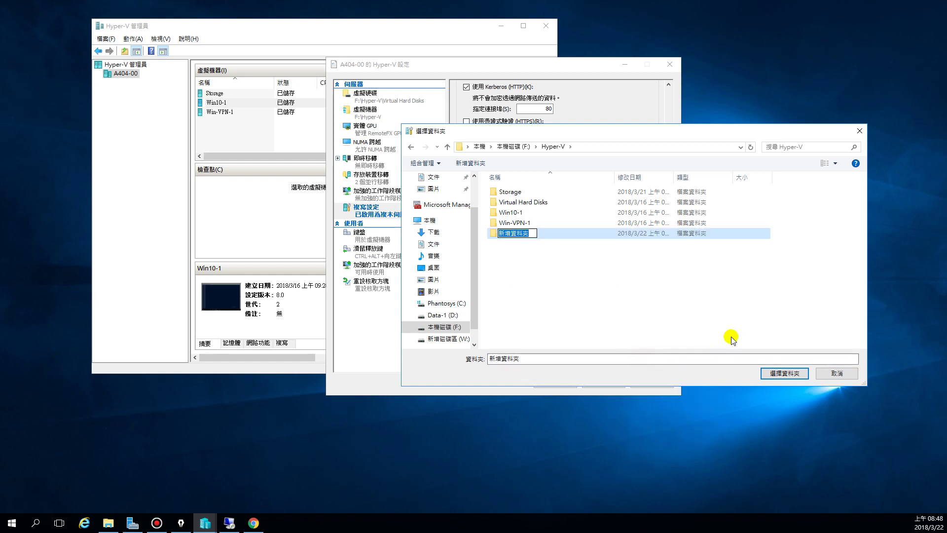
pyautogui.write('B')
pyautogui.press('BackSpace')
pyautogui.write('ackup')
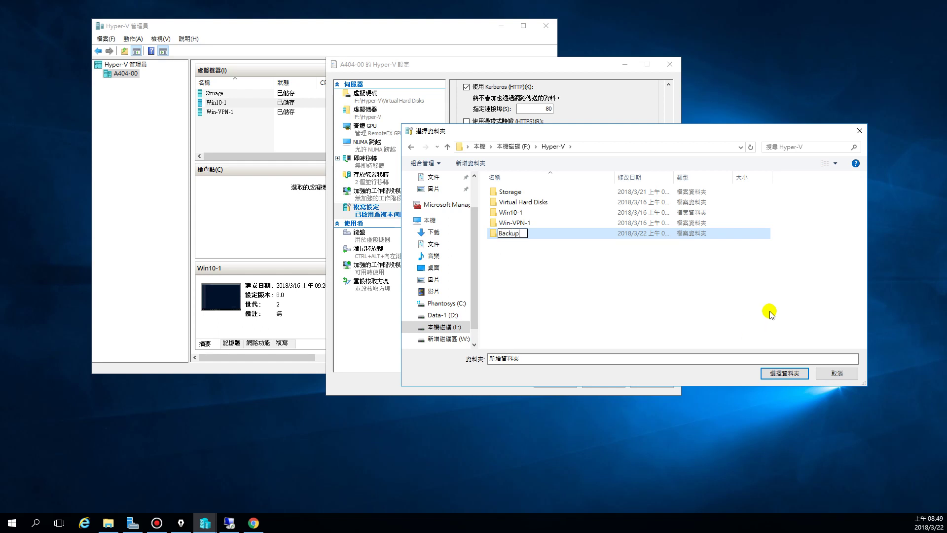
pyautogui.click(592, 291)
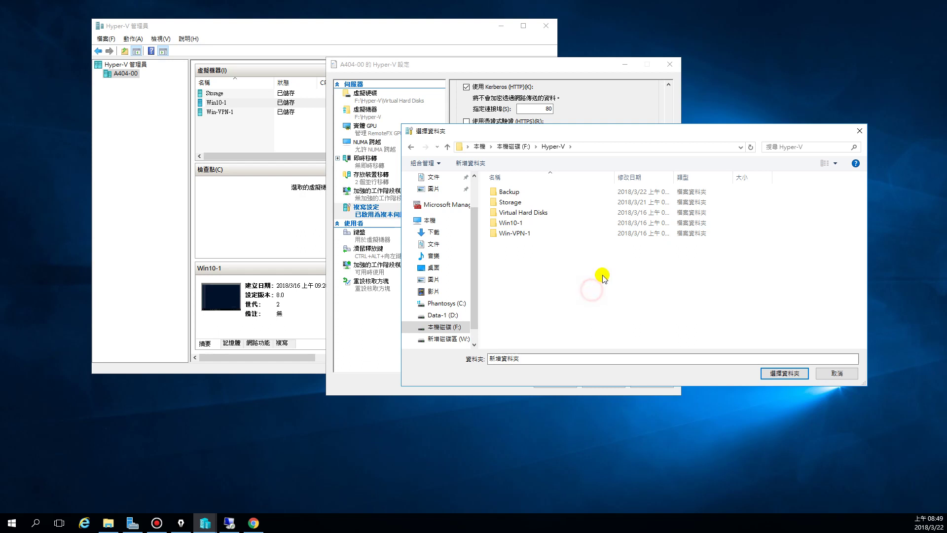
# Step: Choose the F:\Hyper-V\Backup folder as the default location for replica files and activate the trust group field
pyautogui.click(523, 192)
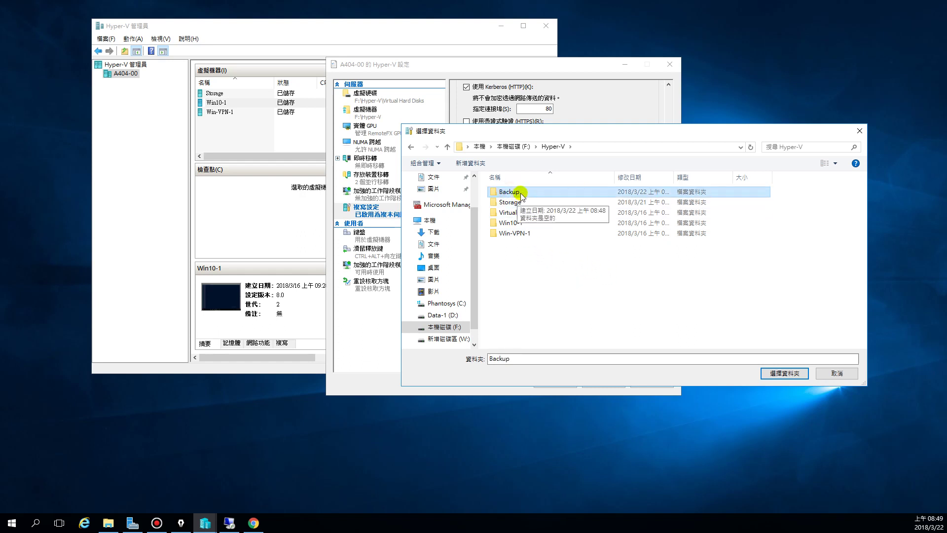
pyautogui.click(785, 374)
pyautogui.click(469, 226)
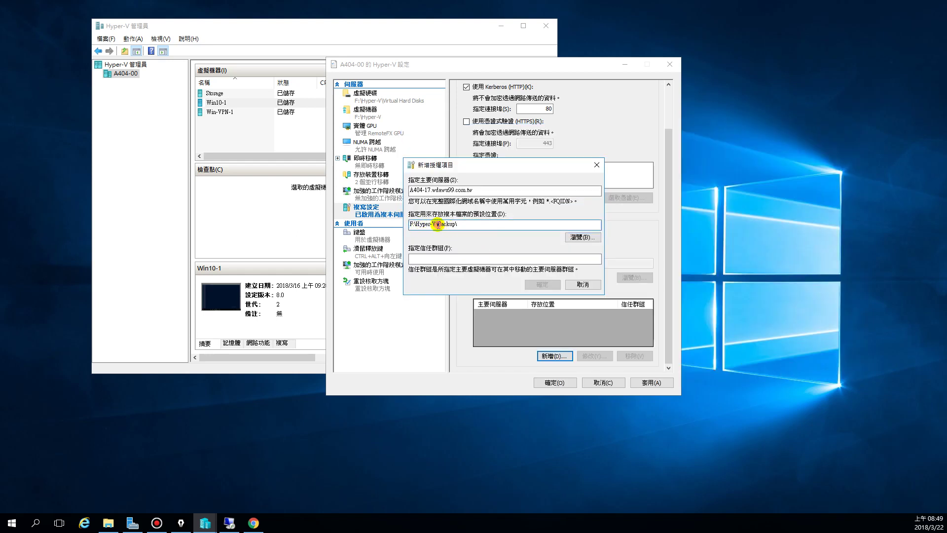
pyautogui.click(463, 225)
pyautogui.moveTo(479, 190); pyautogui.dragTo(407, 189)
pyautogui.moveTo(468, 225); pyautogui.dragTo(438, 224)
pyautogui.click(468, 225)
pyautogui.click(473, 258)
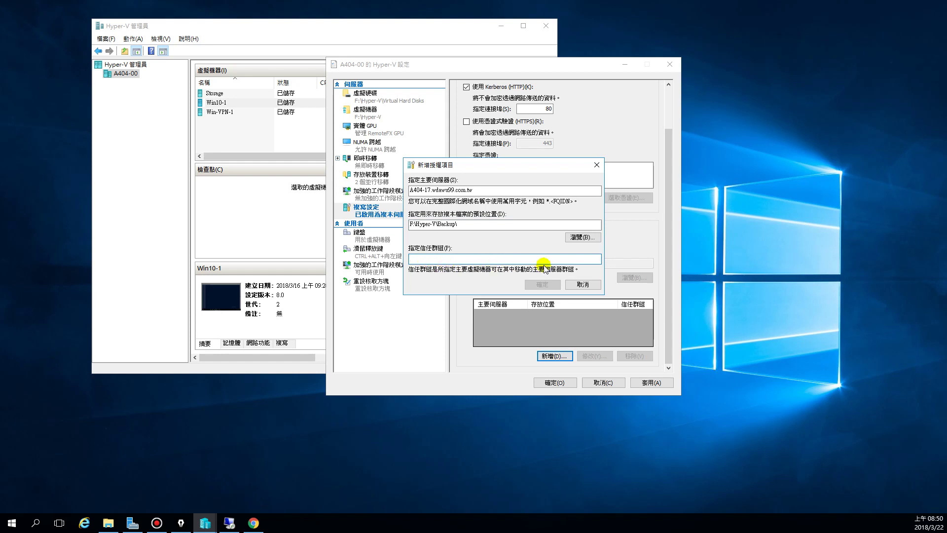
# Step: Set the trust group to test and confirm the new authorization entry
pyautogui.write('T')
pyautogui.press('BackSpace')
pyautogui.write('test')
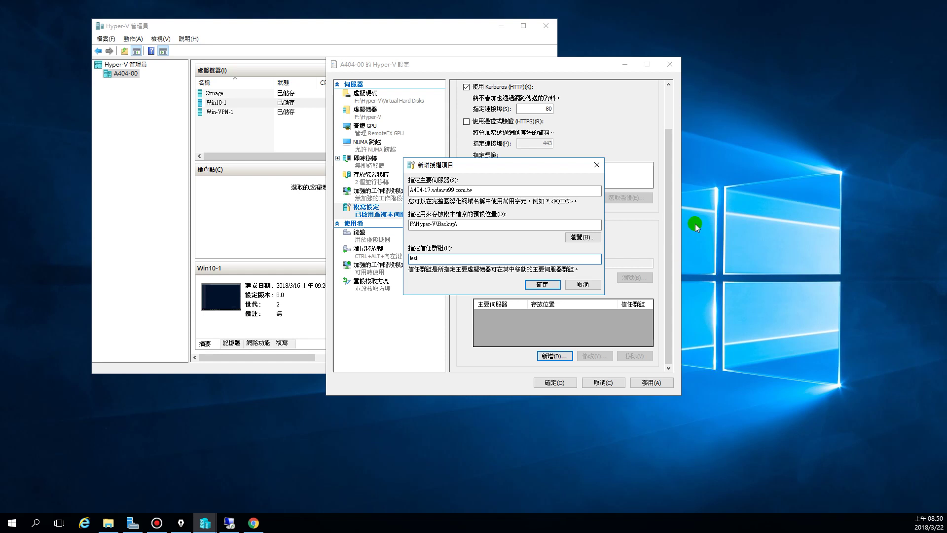
pyautogui.click(543, 285)
pyautogui.click(543, 285)
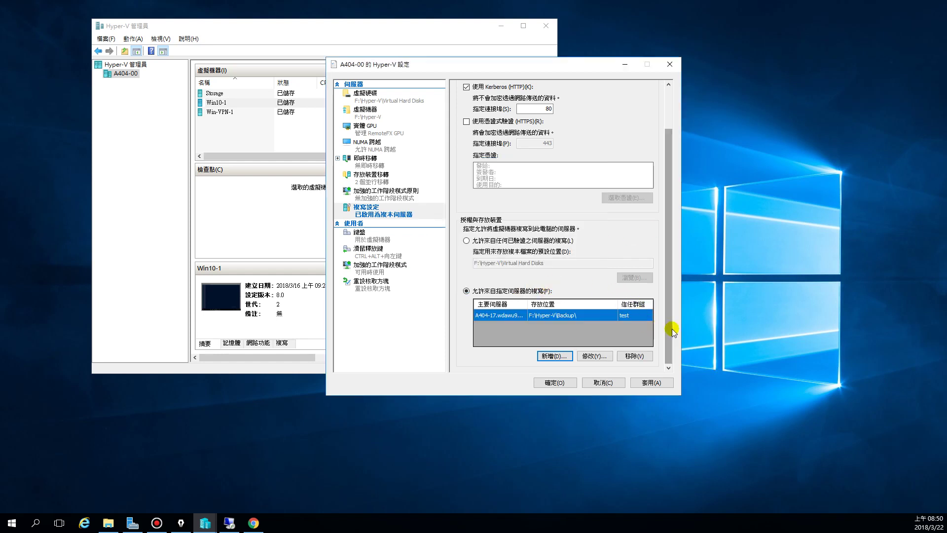
# Step: Review and apply the replication configuration of A404-00, acknowledge the firewall notice, and close the Hyper-V settings
pyautogui.moveTo(670, 334); pyautogui.dragTo(671, 256)
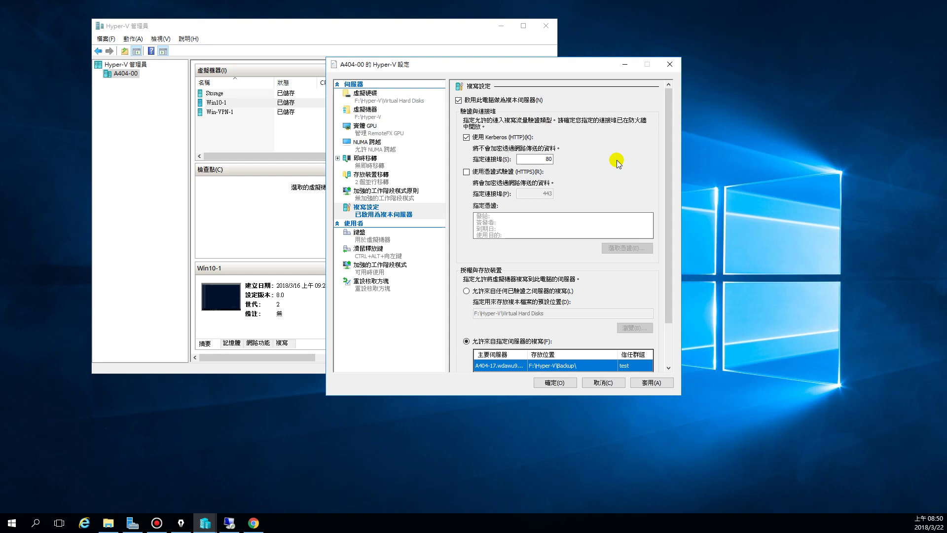
pyautogui.click(659, 384)
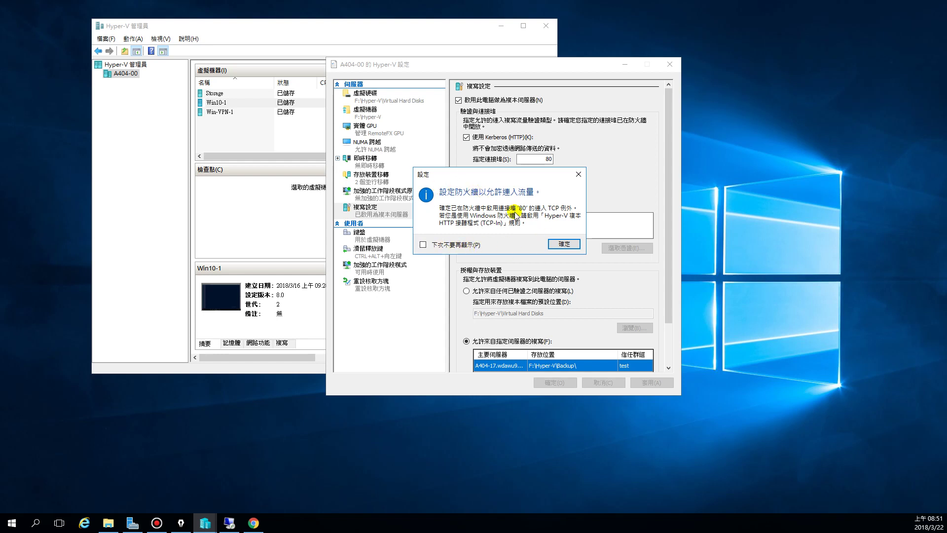
pyautogui.click(566, 247)
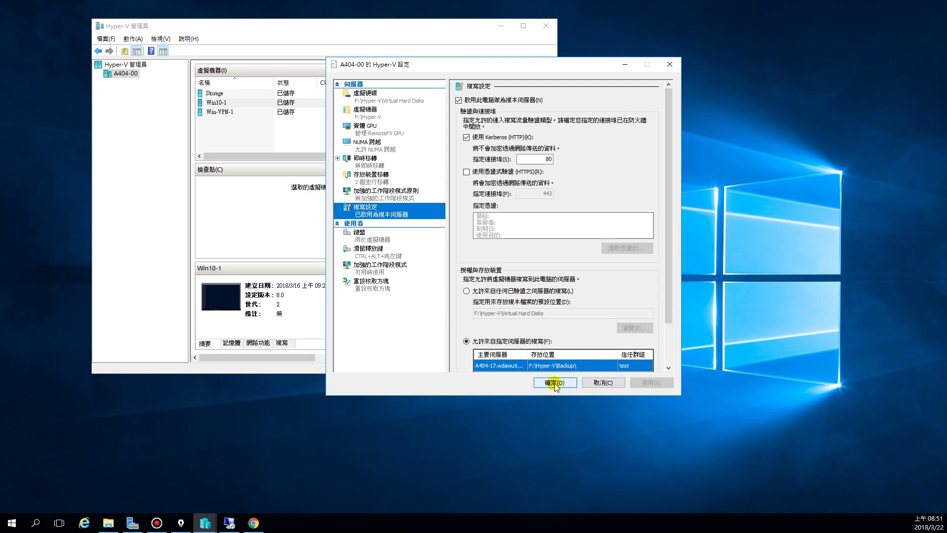
pyautogui.click(555, 383)
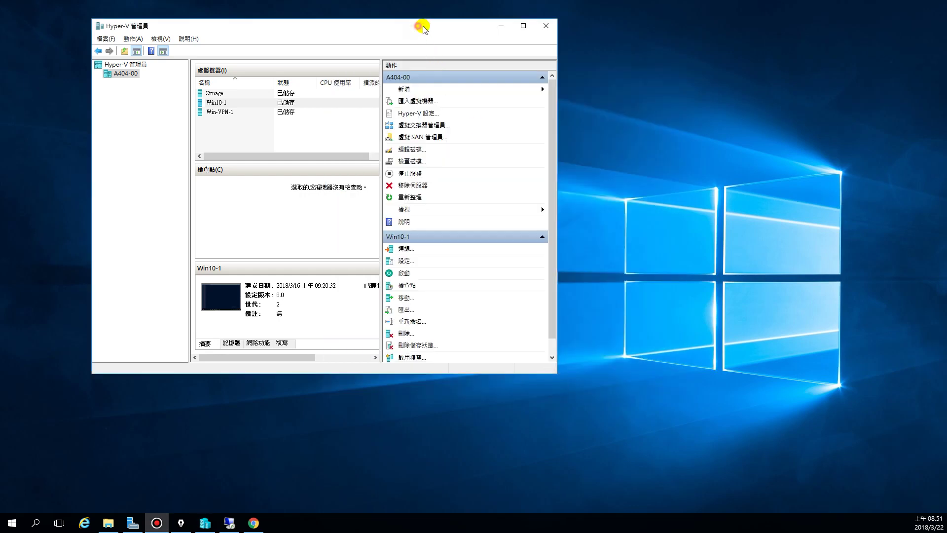
# Step: Switch to Server Manager and open the Windows Firewall settings from the local server's properties
pyautogui.moveTo(423, 25); pyautogui.dragTo(518, 31)
pyautogui.click(133, 522)
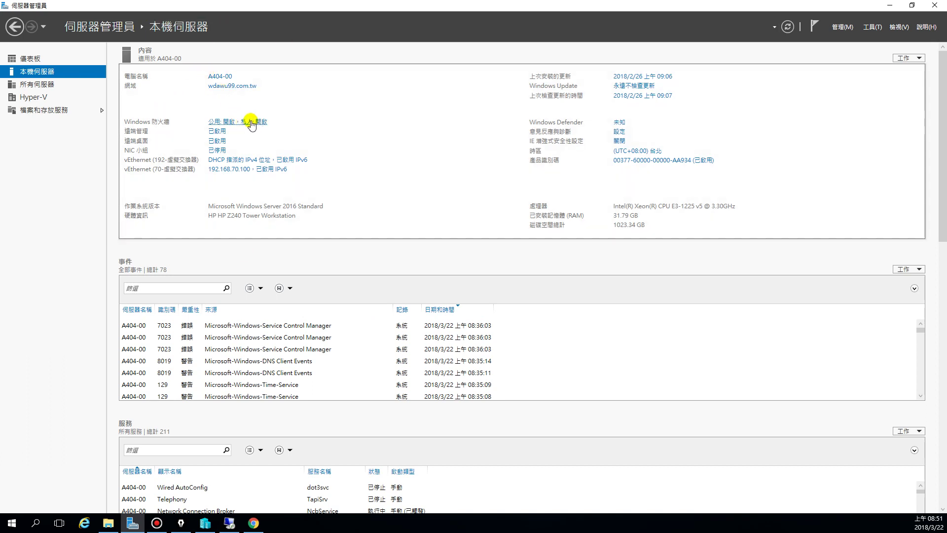
pyautogui.click(235, 123)
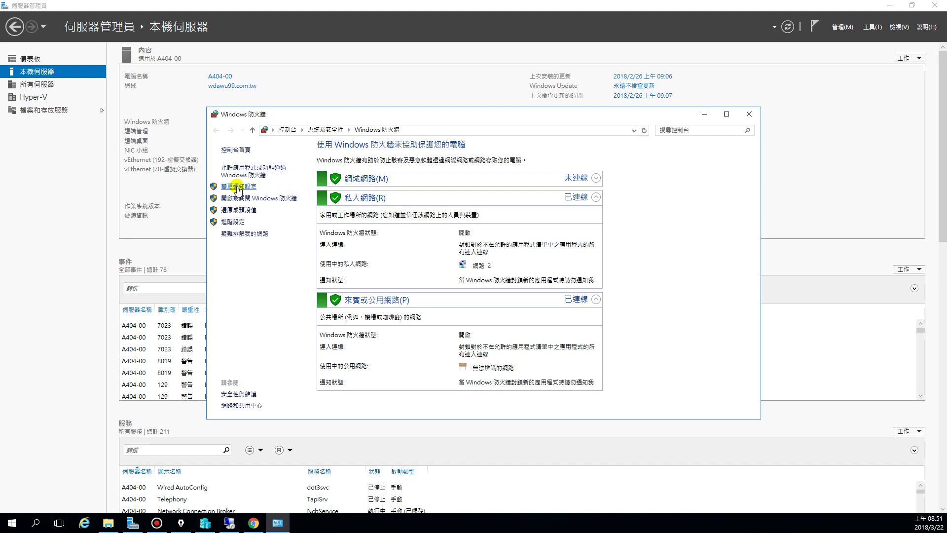
pyautogui.click(238, 186)
pyautogui.click(216, 130)
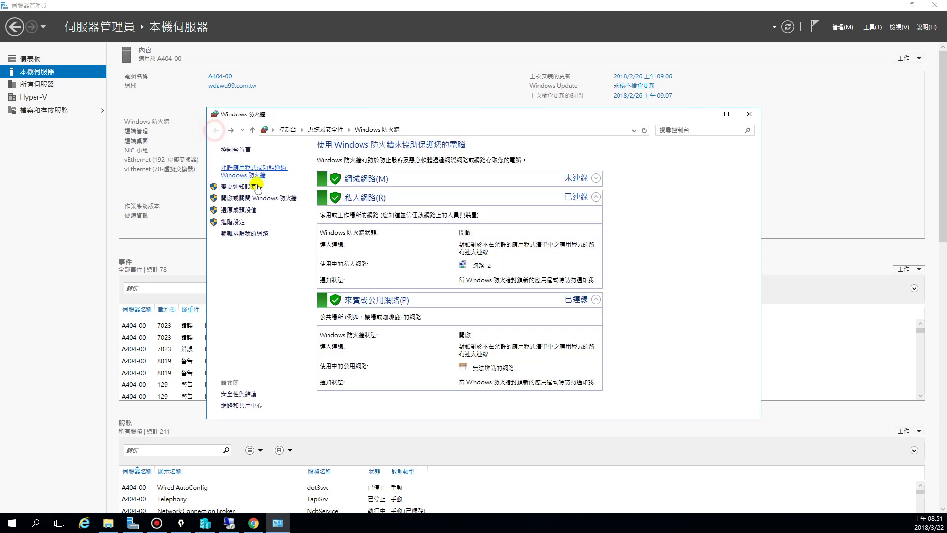
pyautogui.click(237, 197)
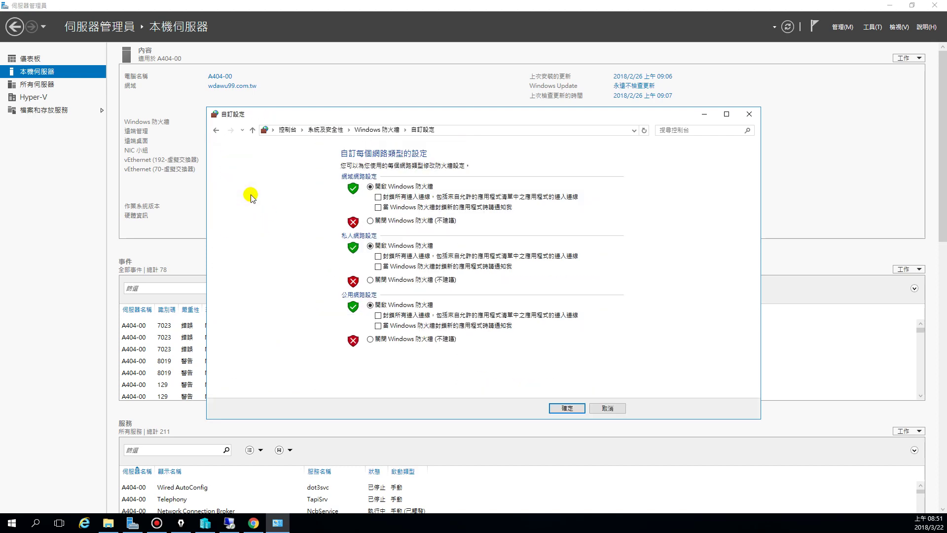
pyautogui.click(216, 131)
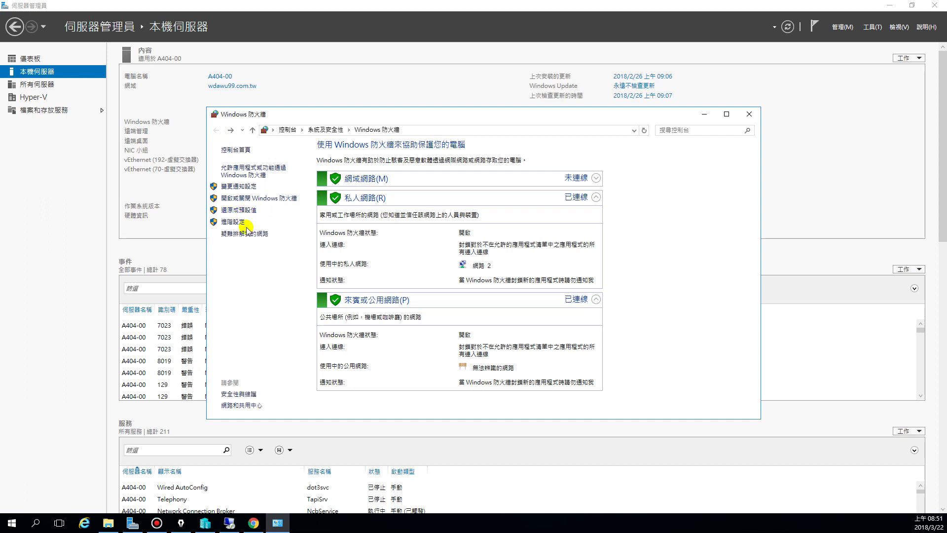
pyautogui.click(244, 168)
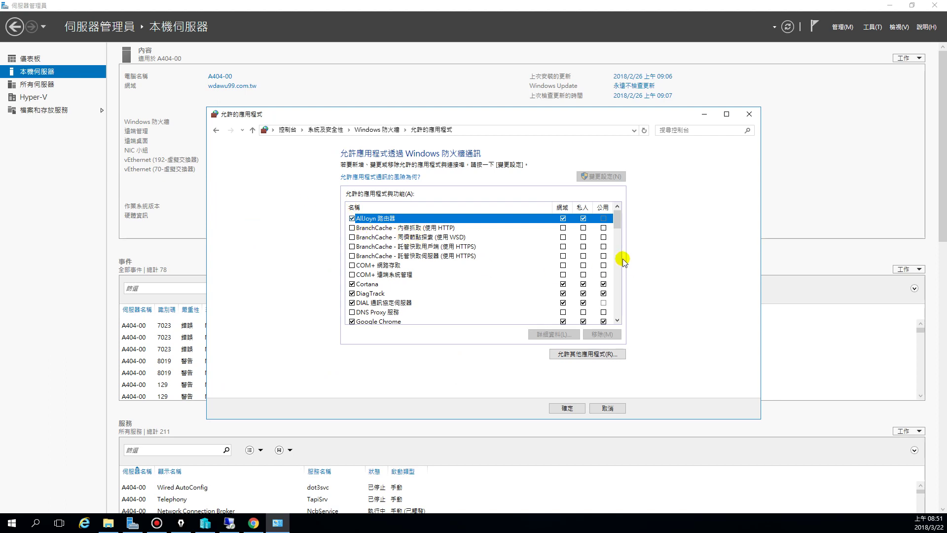
pyautogui.moveTo(616, 218); pyautogui.dragTo(615, 232)
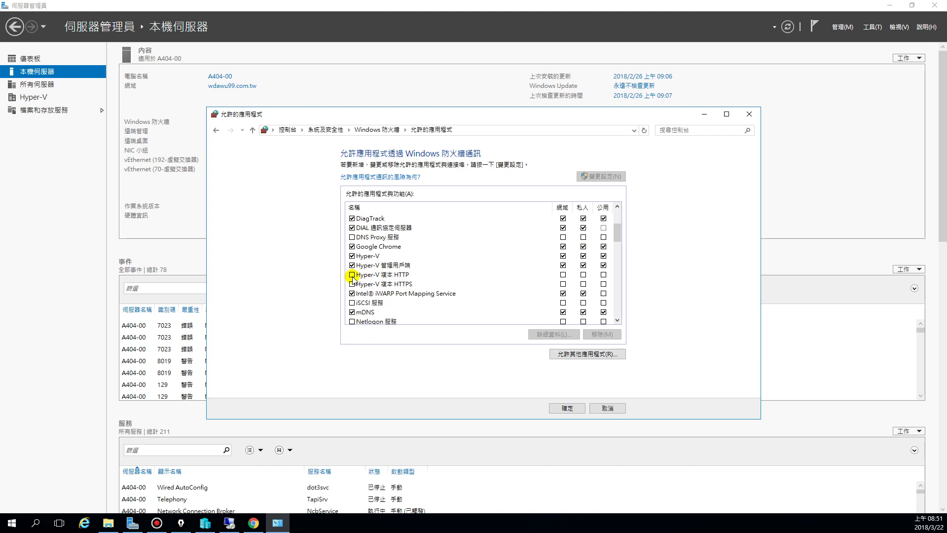
pyautogui.click(394, 275)
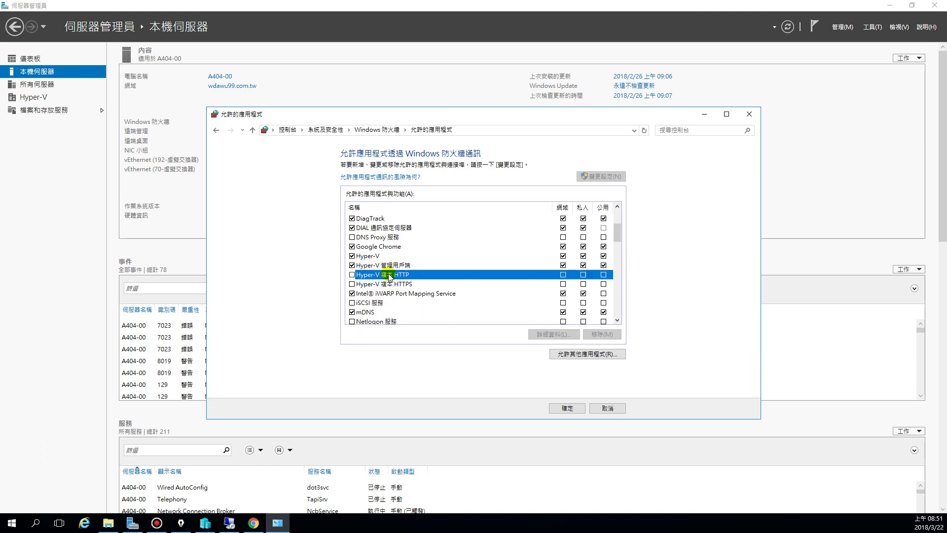
pyautogui.click(608, 408)
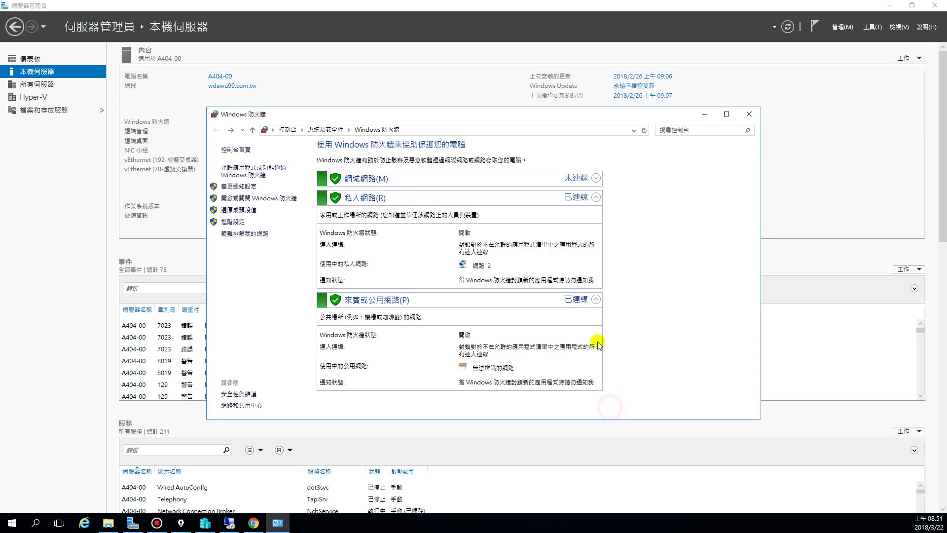
# Step: Allow Hyper-V 複本 HTTP through Windows Firewall on domain, private and public networks, and close the firewall window
pyautogui.click(258, 172)
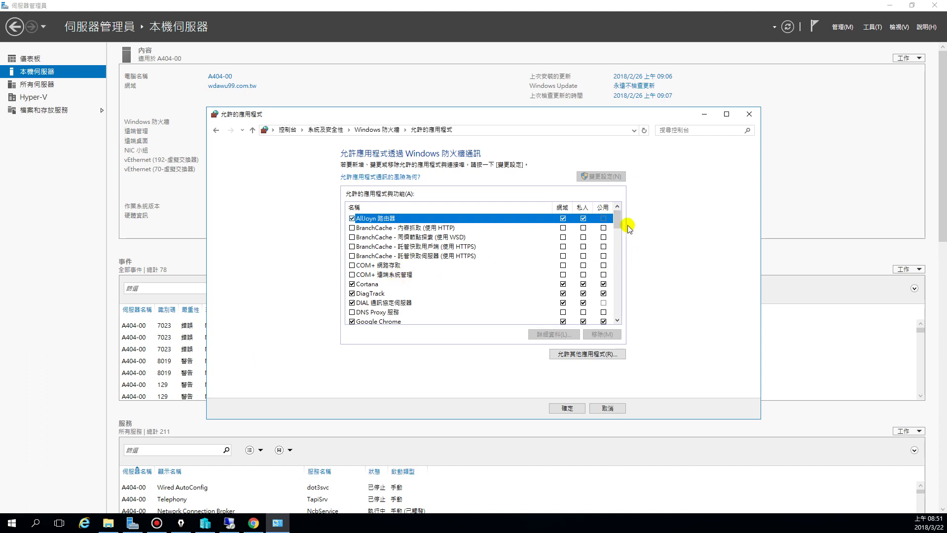
pyautogui.moveTo(619, 216); pyautogui.dragTo(617, 232)
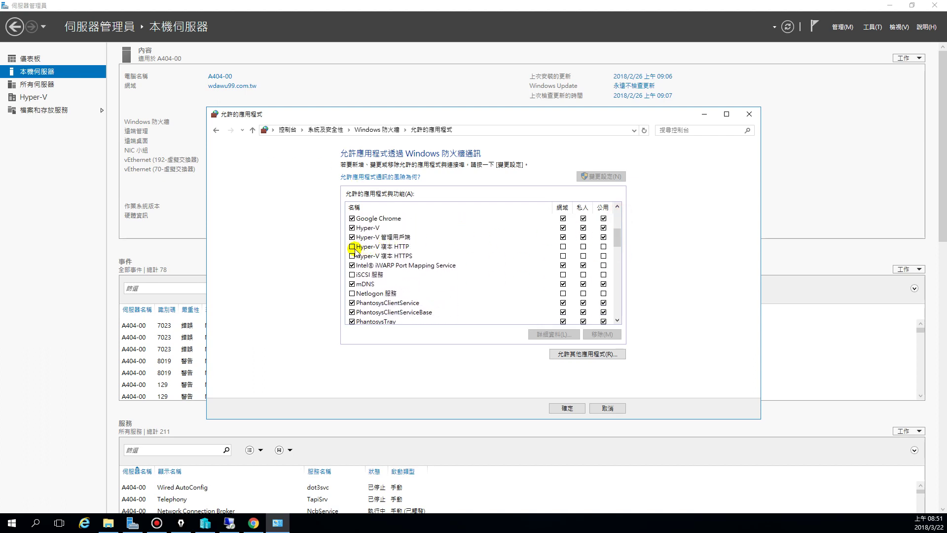
pyautogui.click(352, 246)
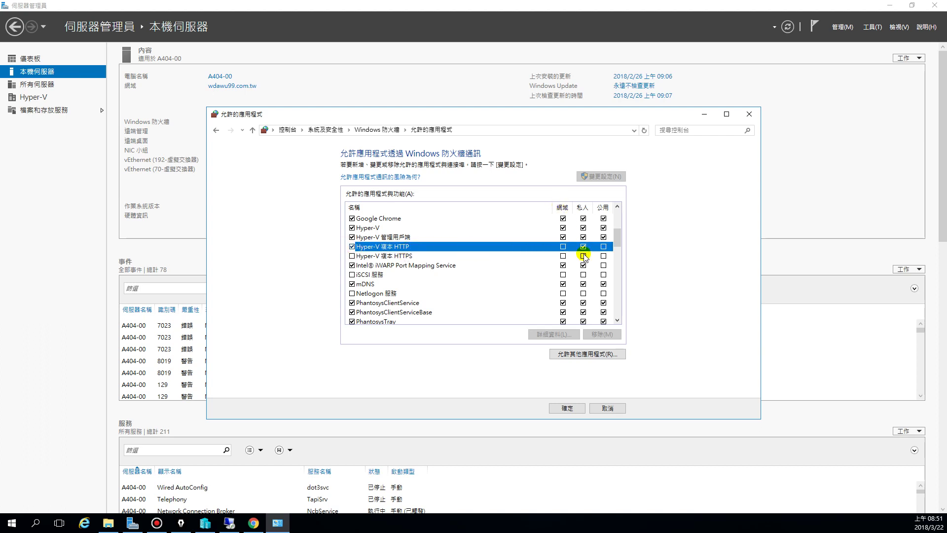
pyautogui.click(563, 247)
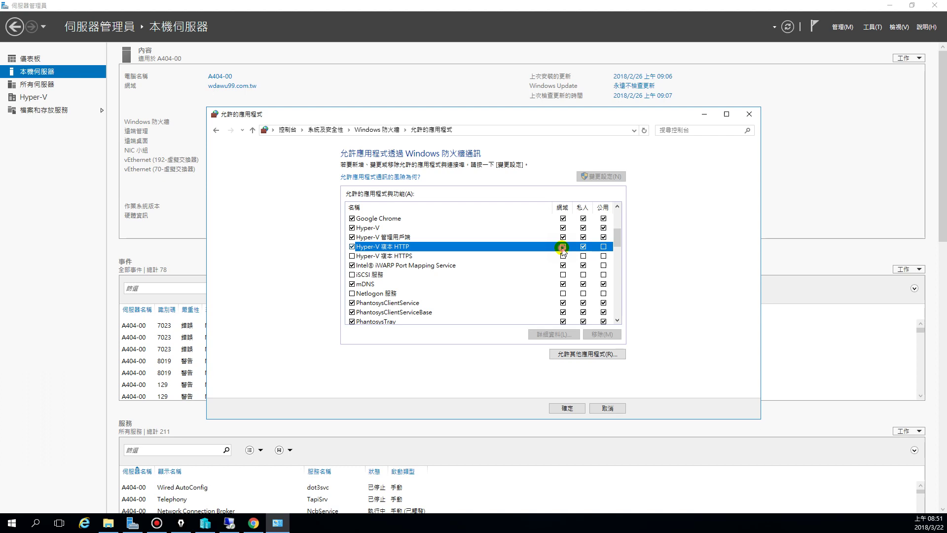
pyautogui.click(604, 247)
pyautogui.click(567, 408)
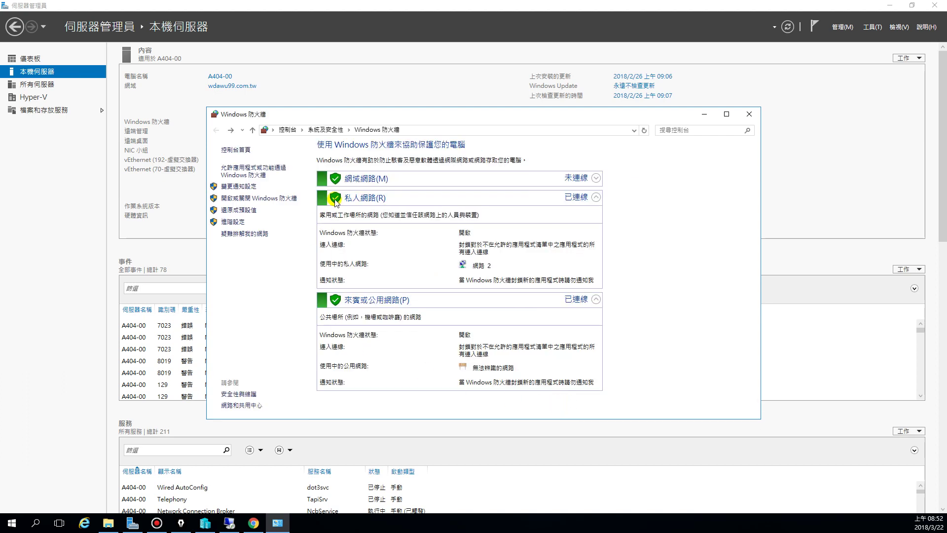
pyautogui.click(746, 120)
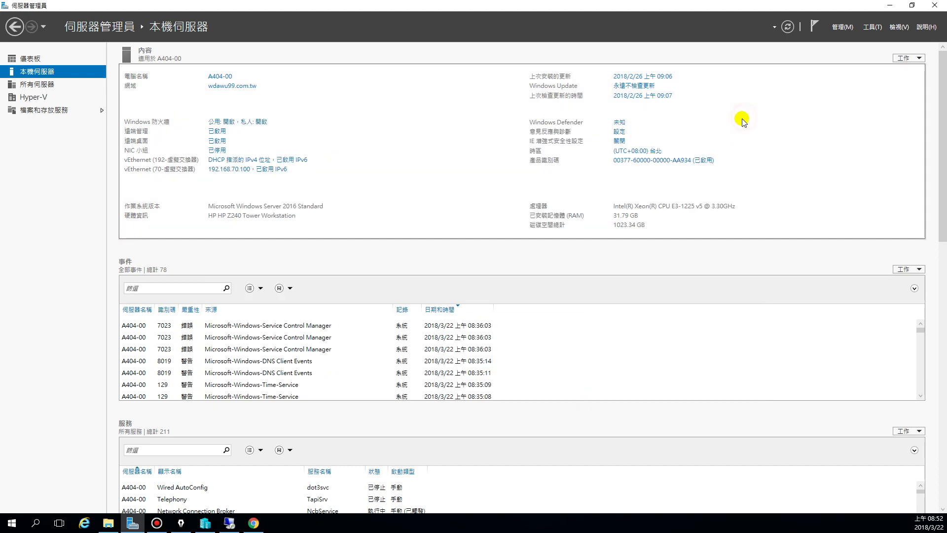
# Step: Minimize Server Manager to return to Hyper-V Manager and select the Win10-1 virtual machine
pyautogui.click(889, 6)
pyautogui.moveTo(477, 149); pyautogui.dragTo(522, 149)
pyautogui.moveTo(440, 30); pyautogui.dragTo(419, 36)
pyautogui.moveTo(390, 137); pyautogui.dragTo(343, 137)
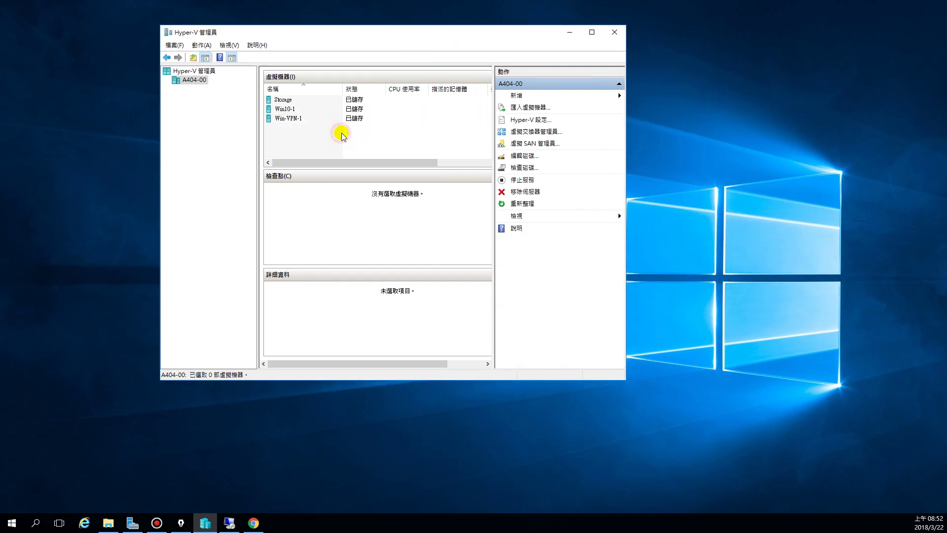
pyautogui.click(291, 109)
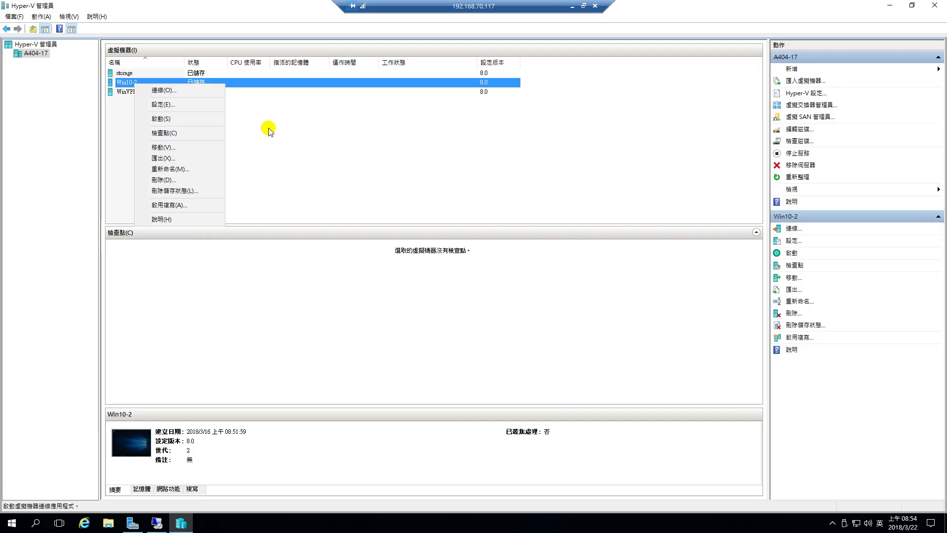
# Step: Try to start the Win10-2 virtual machine on host A404-17
pyautogui.click(326, 137)
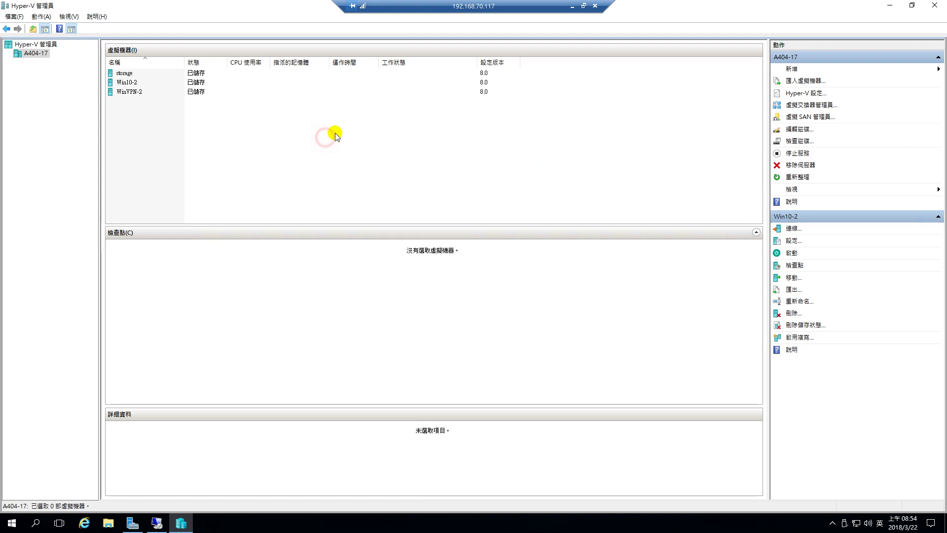
pyautogui.click(140, 82)
pyautogui.rightClick(143, 83)
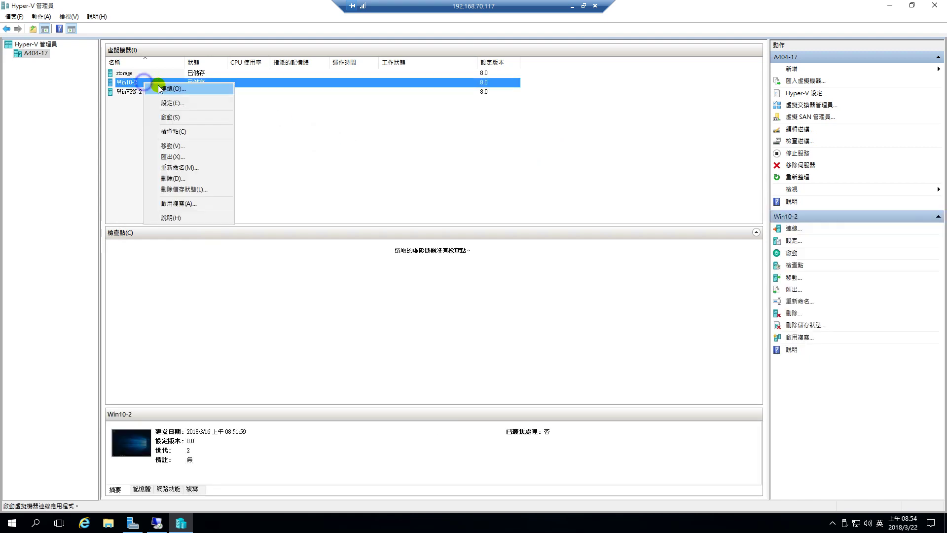
pyautogui.click(182, 117)
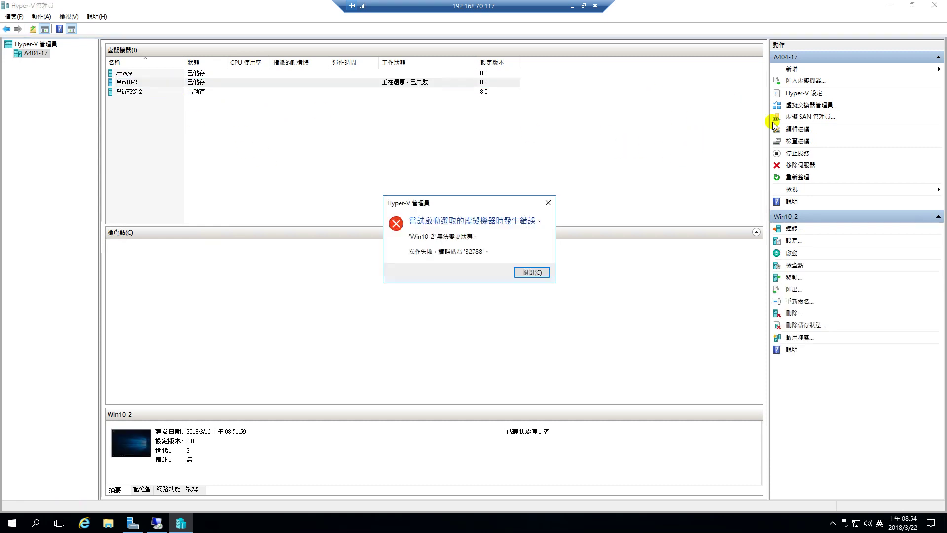
pyautogui.click(532, 273)
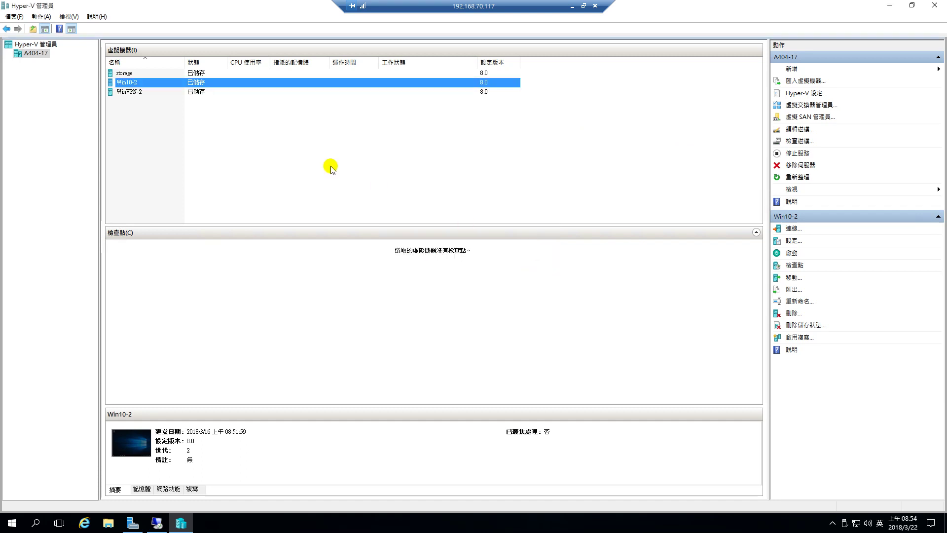
pyautogui.click(313, 157)
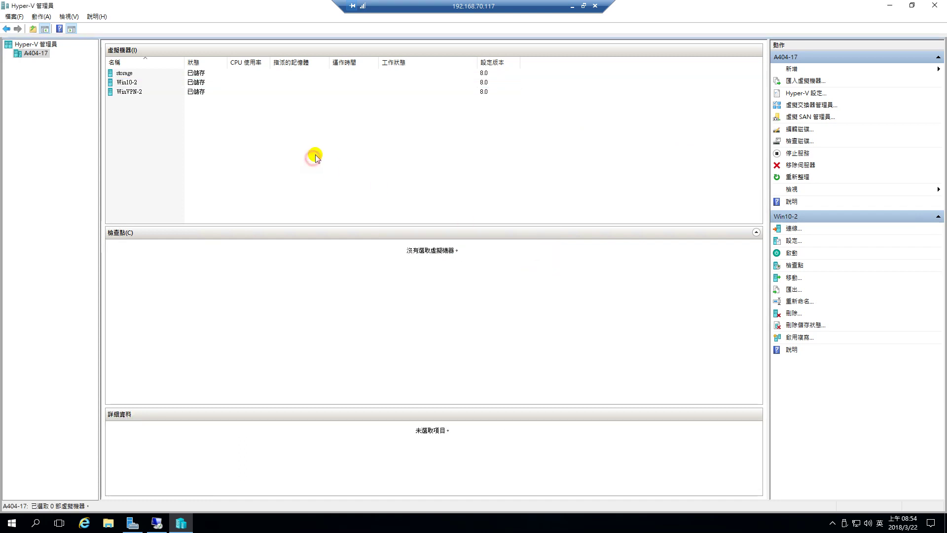
# Step: Try to start the WinVPN-2 virtual machine on host A404-17
pyautogui.click(131, 93)
pyautogui.rightClick(132, 93)
pyautogui.click(158, 128)
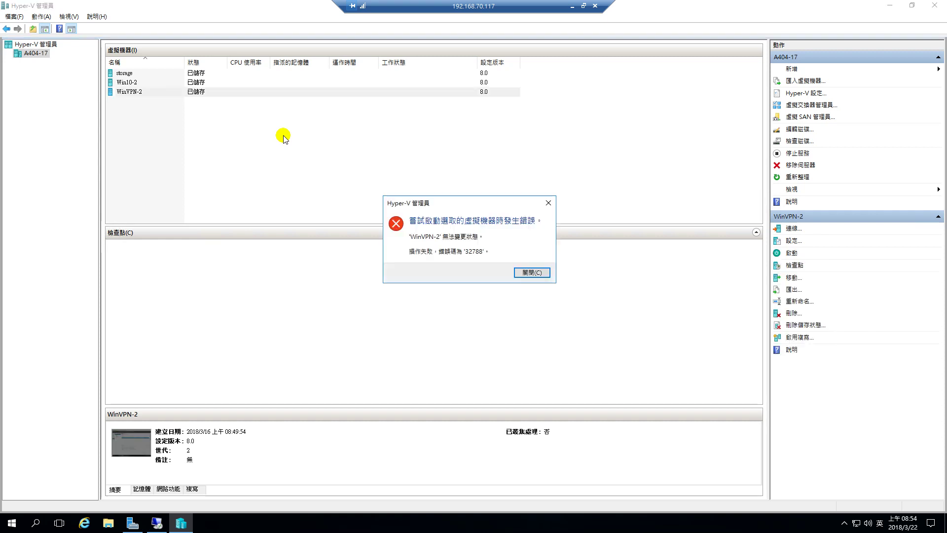
pyautogui.click(531, 273)
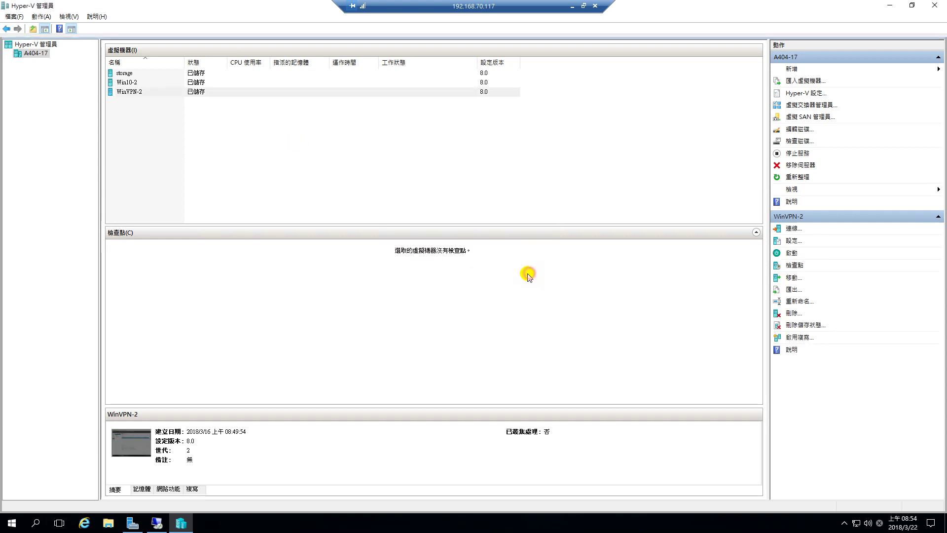
pyautogui.click(109, 525)
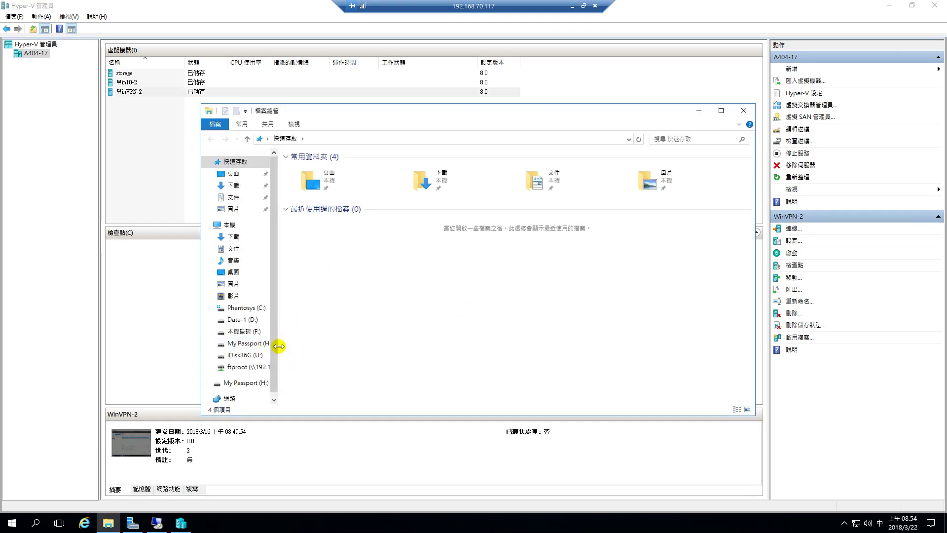
pyautogui.moveTo(278, 346); pyautogui.dragTo(337, 350)
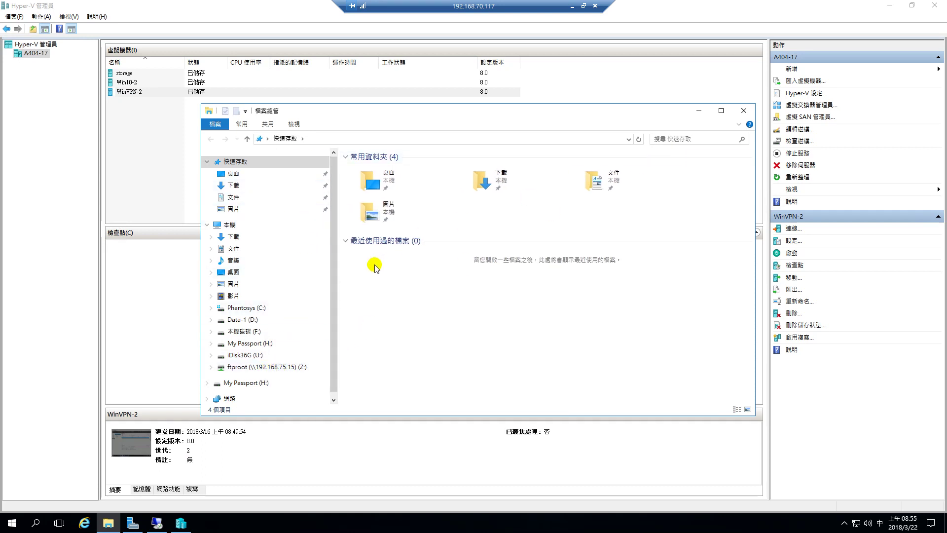
pyautogui.click(743, 111)
# Step: Review WinVPN-2's first network adapter settings for the virtual switch configuration error, and close the settings without changes
pyautogui.rightClick(148, 94)
pyautogui.click(168, 117)
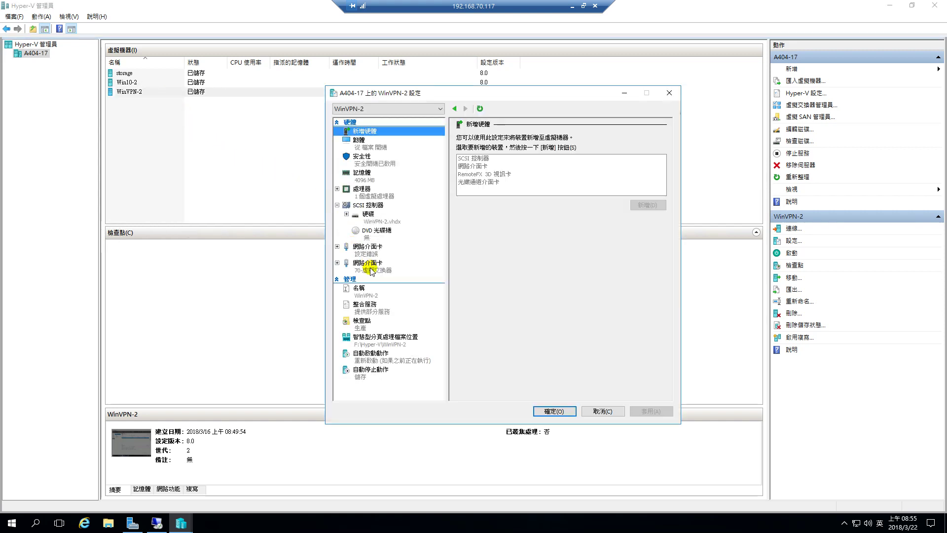
pyautogui.click(366, 250)
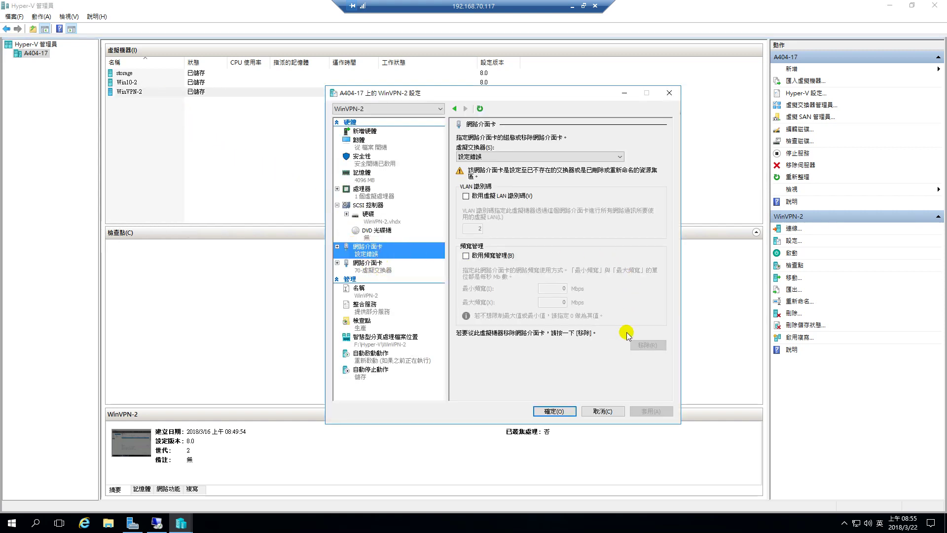
pyautogui.click(338, 247)
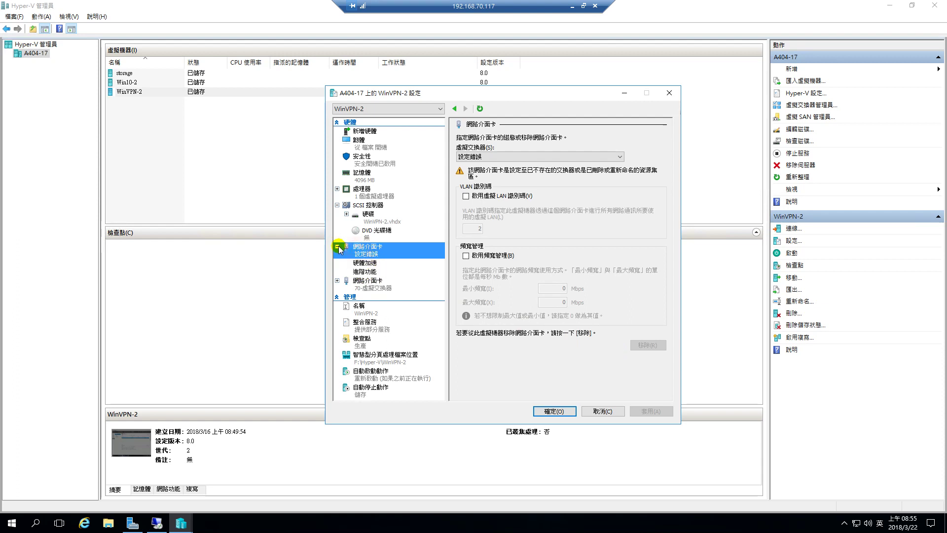
pyautogui.click(337, 247)
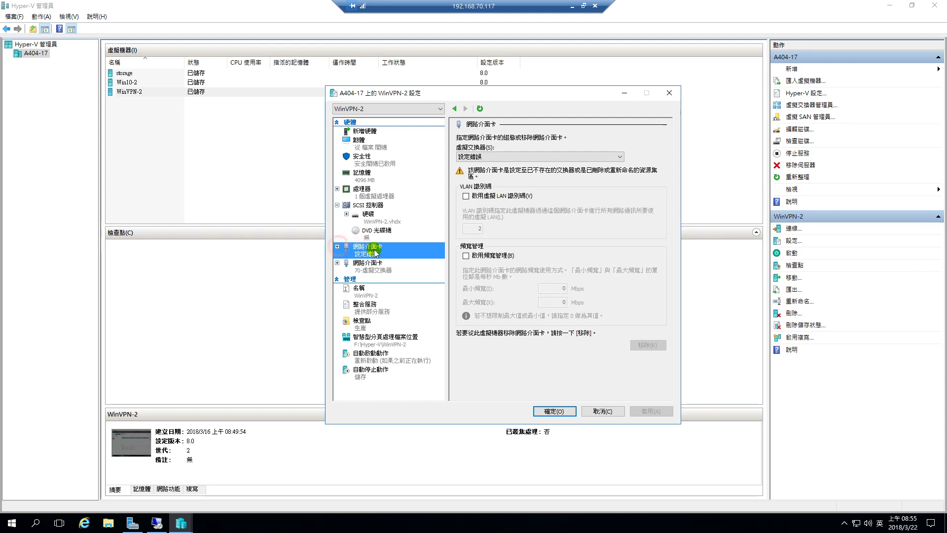
pyautogui.click(610, 410)
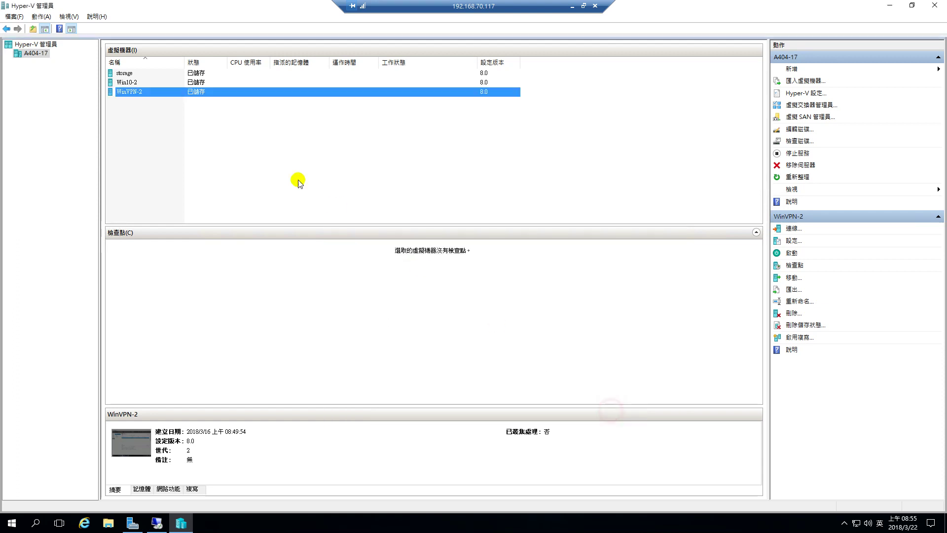
# Step: Set the virtual switch of Win10-2's network adapter to 未連線, apply the setting and start the virtual machine
pyautogui.click(149, 83)
pyautogui.rightClick(149, 83)
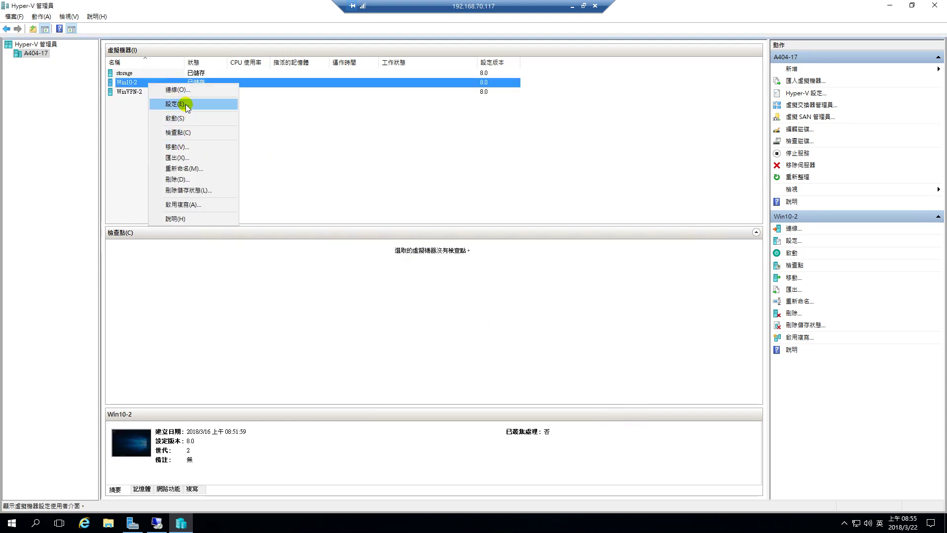
pyautogui.click(185, 104)
pyautogui.click(366, 249)
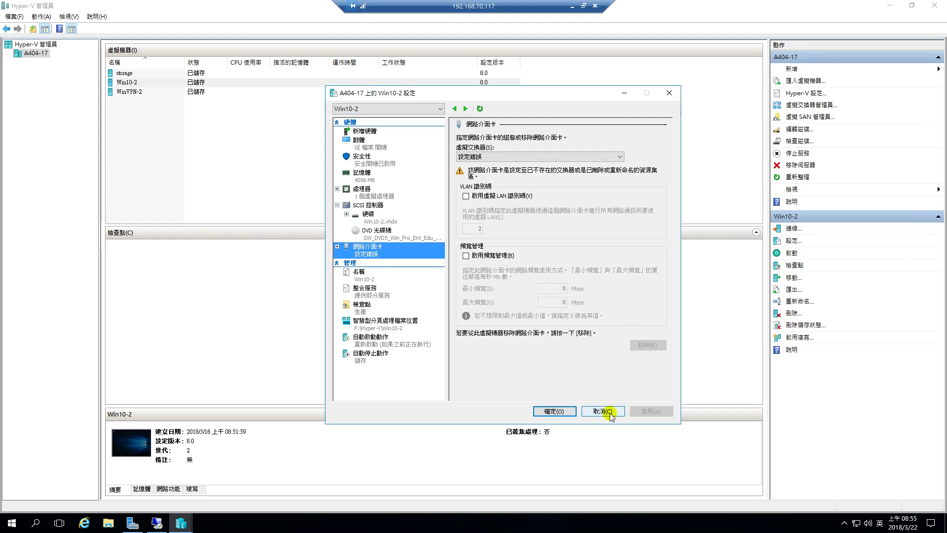
pyautogui.click(612, 157)
pyautogui.click(492, 164)
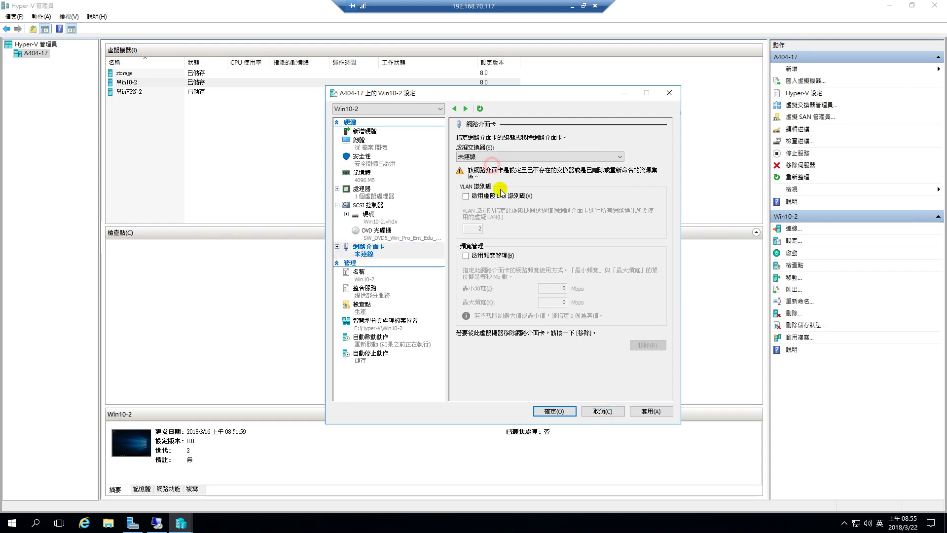
pyautogui.click(651, 411)
pyautogui.click(555, 411)
pyautogui.rightClick(147, 83)
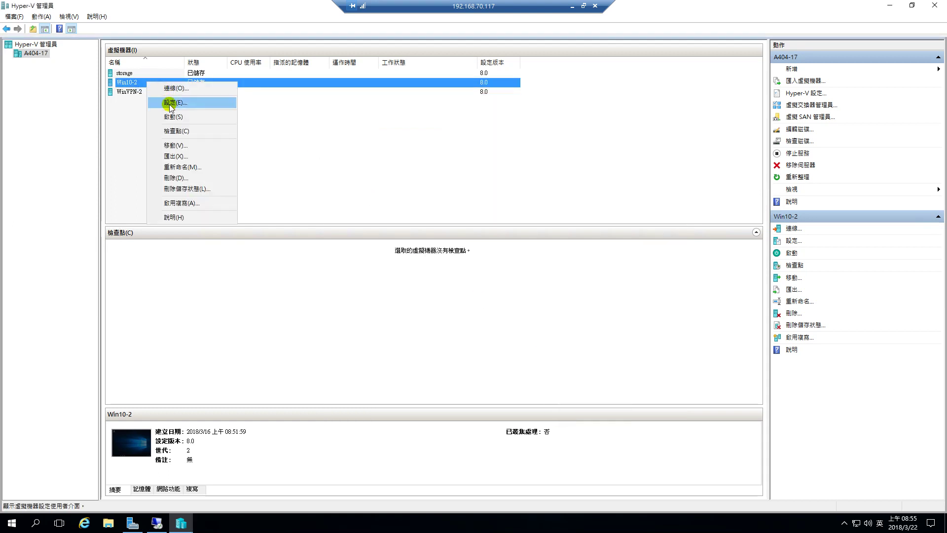
pyautogui.click(174, 117)
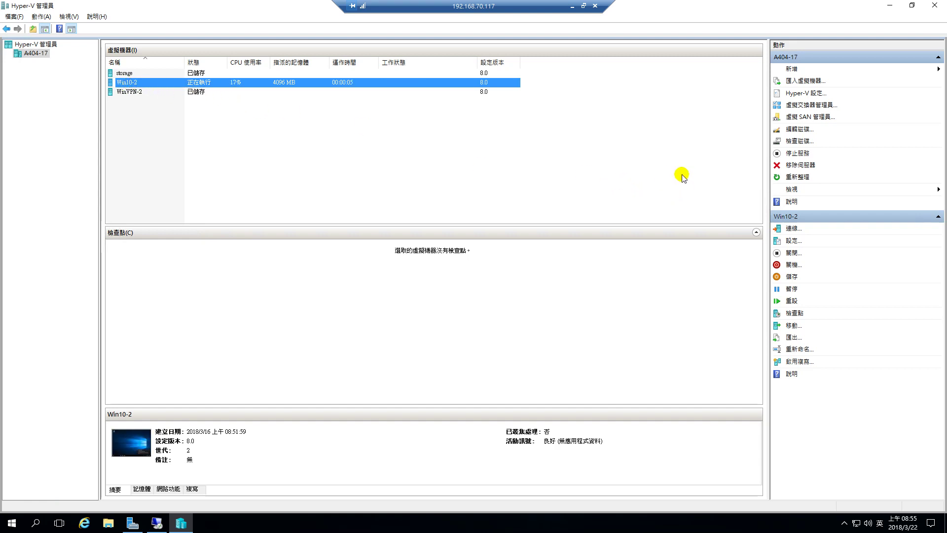
# Step: Disable A404-17 as a Replica server in the replication configuration of its Hyper-V settings
pyautogui.click(797, 94)
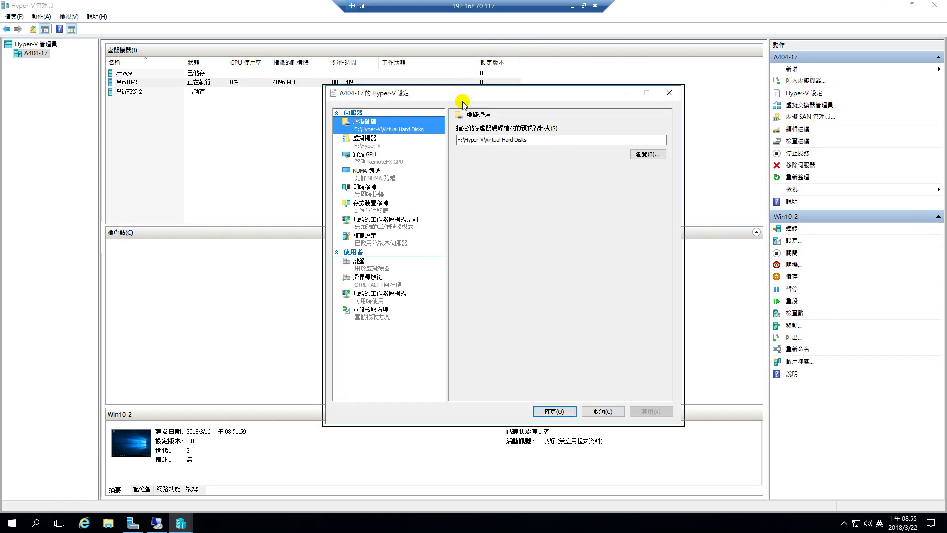
pyautogui.click(365, 237)
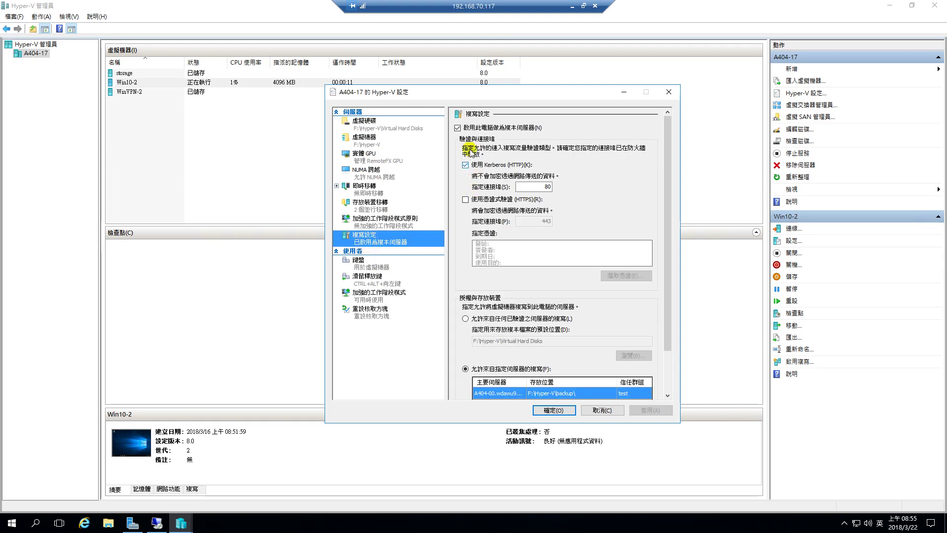
pyautogui.click(458, 128)
pyautogui.click(554, 410)
pyautogui.click(353, 143)
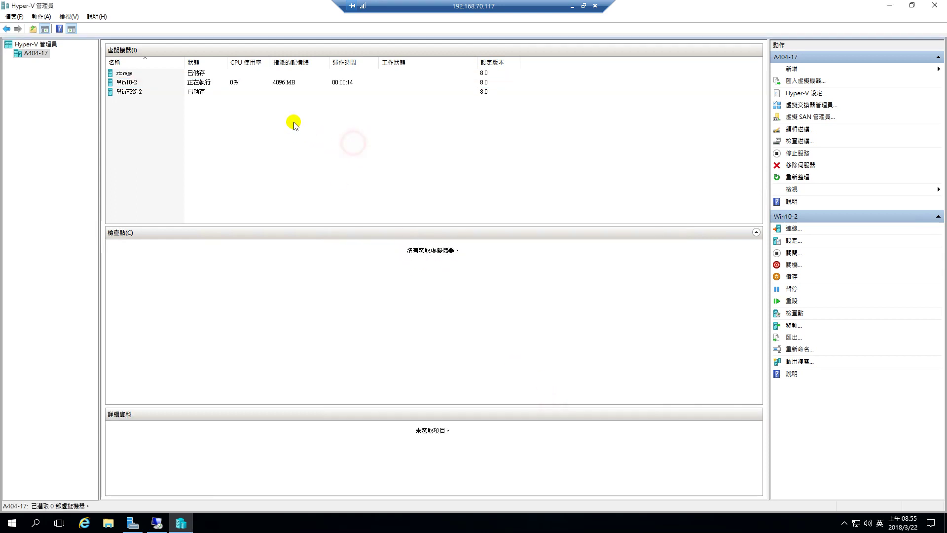
# Step: Try arranging A404-00's Hyper-V Manager beside the 192.168.70.117 remote desktop window, and return the remote session to full screen
pyautogui.doubleClick(464, 6)
pyautogui.moveTo(410, 38); pyautogui.dragTo(295, 32)
pyautogui.moveTo(715, 123); pyautogui.dragTo(748, 119)
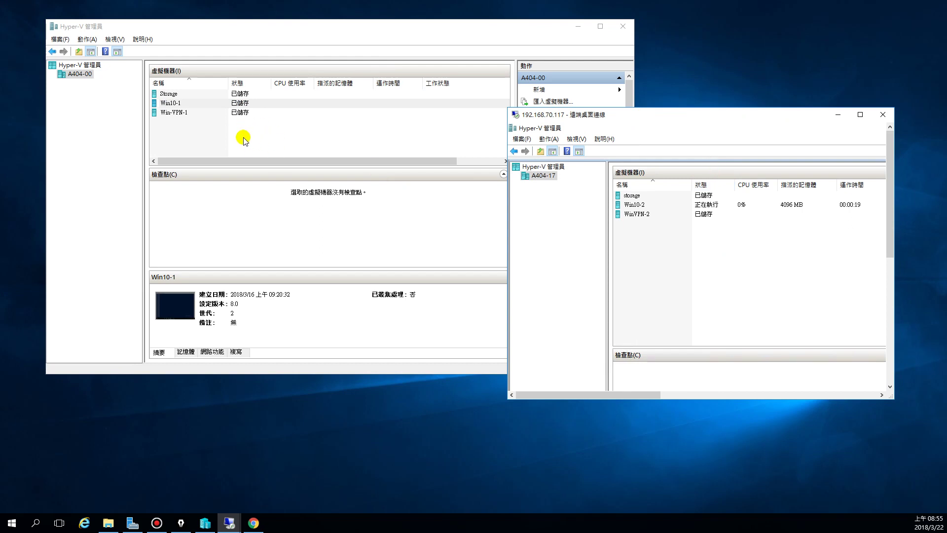
pyautogui.moveTo(267, 22); pyautogui.dragTo(2, 69)
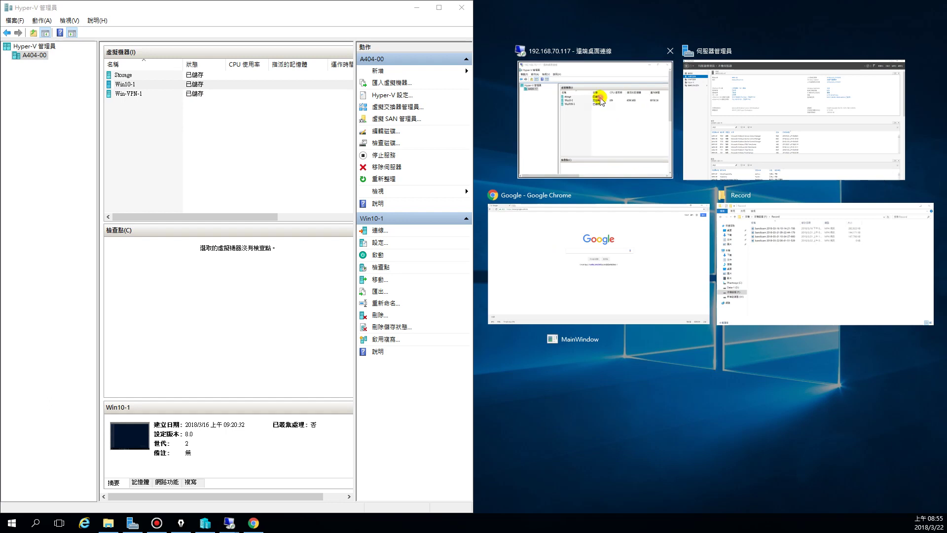
pyautogui.click(602, 95)
pyautogui.moveTo(732, 10); pyautogui.dragTo(700, 39)
pyautogui.moveTo(684, 71); pyautogui.dragTo(691, 16)
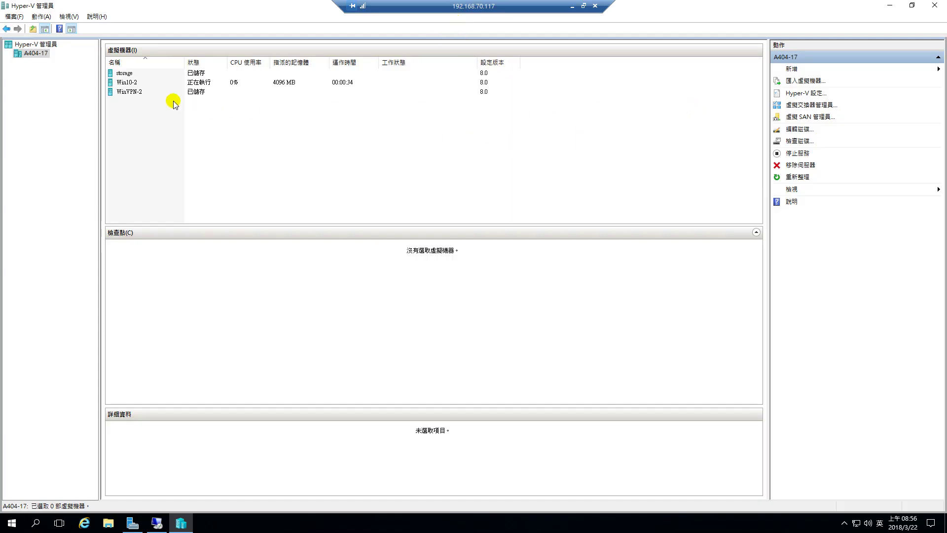
pyautogui.click(132, 84)
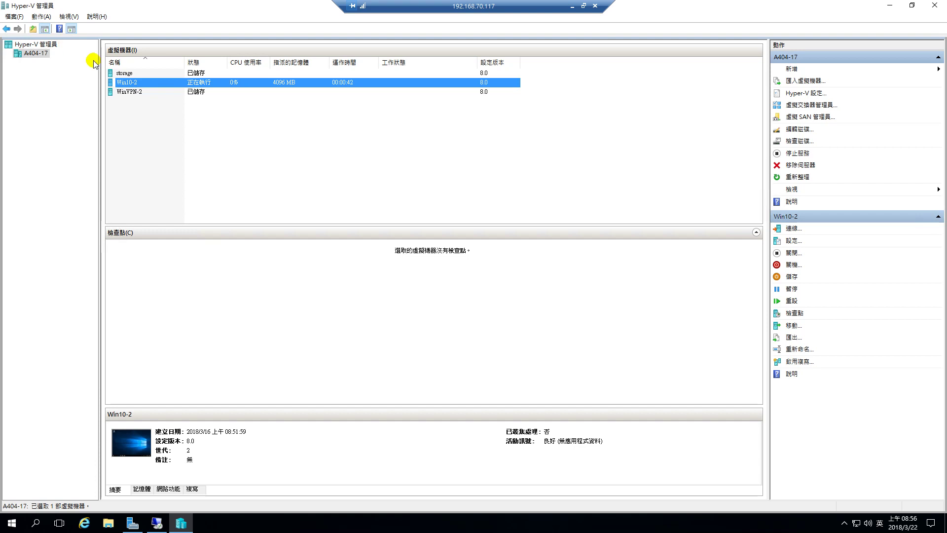
pyautogui.rightClick(157, 86)
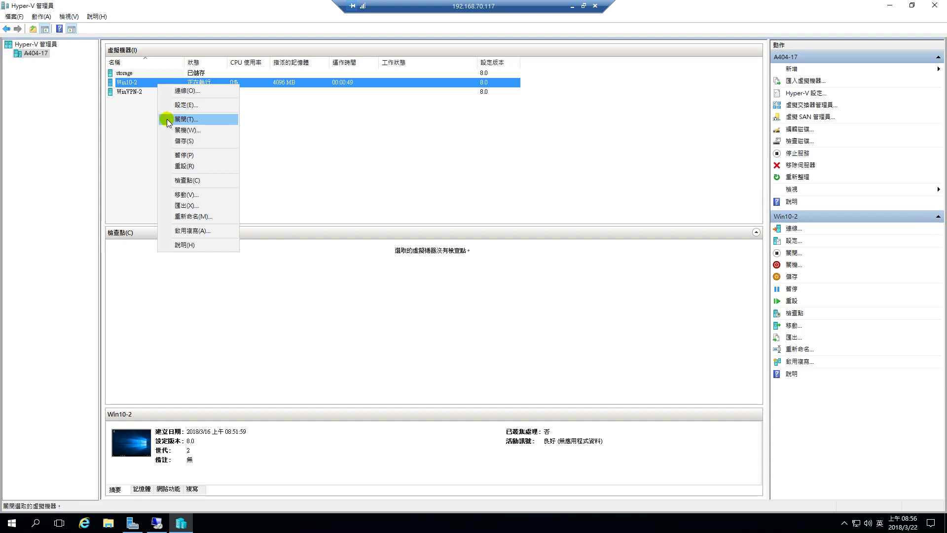
pyautogui.click(194, 105)
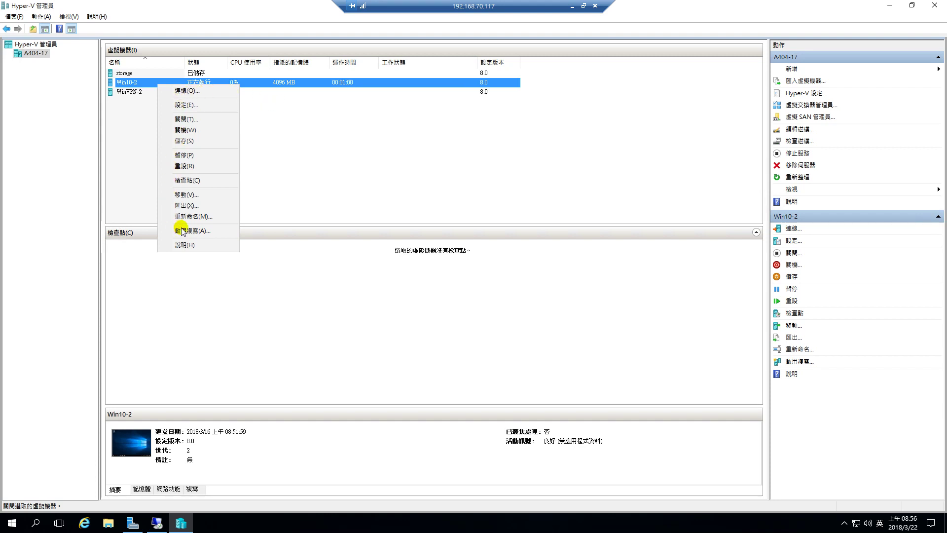
pyautogui.click(291, 132)
pyautogui.click(140, 83)
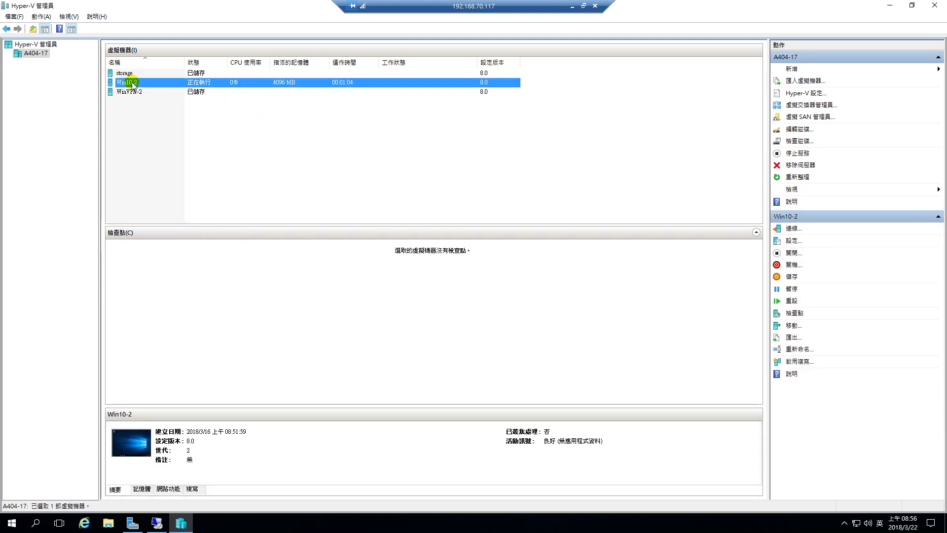
pyautogui.rightClick(132, 84)
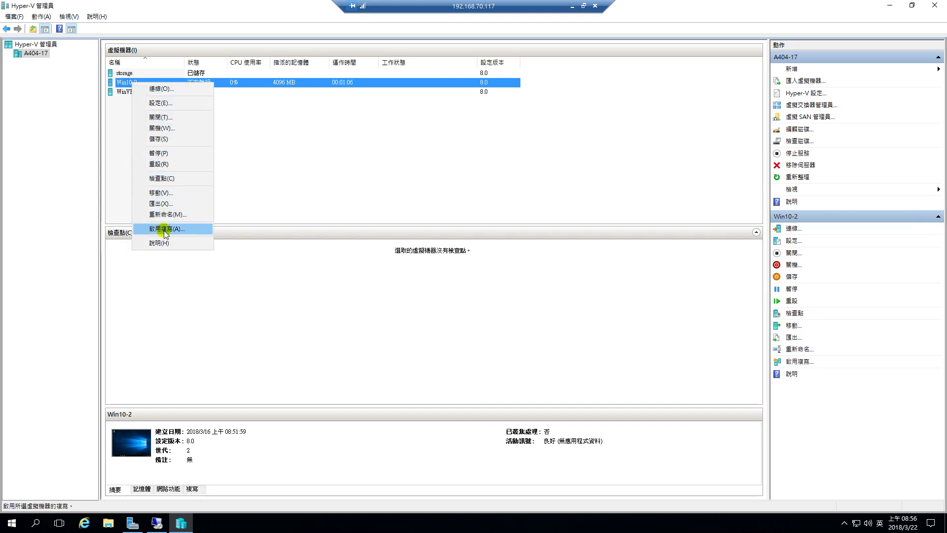
pyautogui.click(275, 187)
# Step: Examine the replication details of the Win10-2 virtual machine on A404-17
pyautogui.click(147, 82)
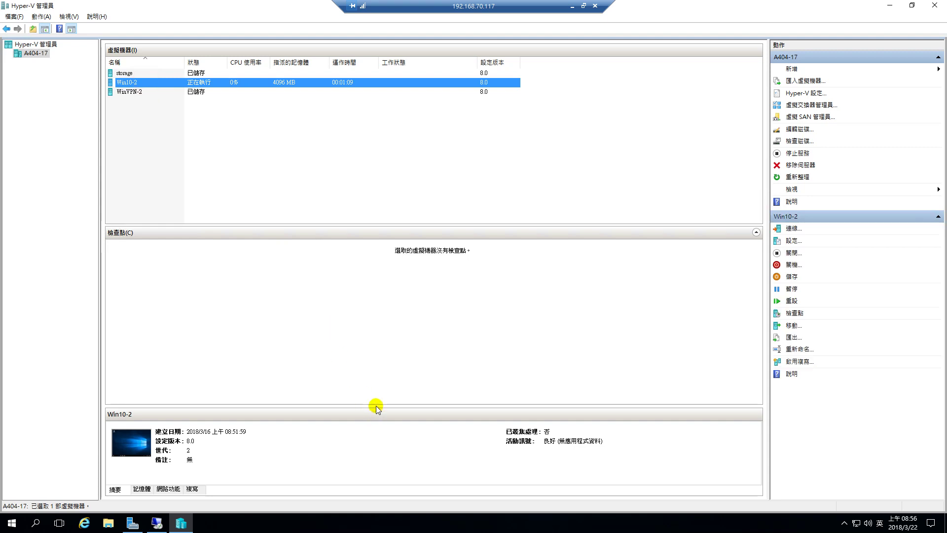
pyautogui.click(193, 489)
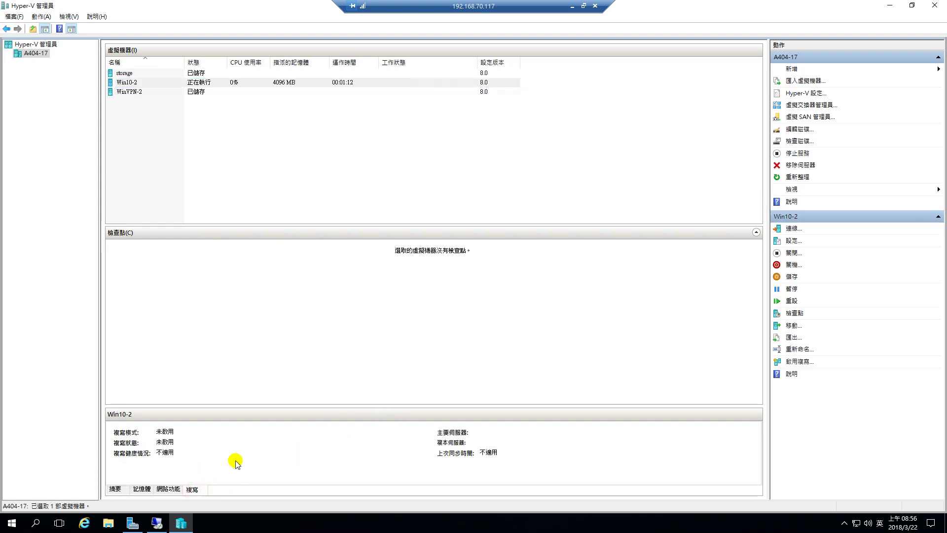
pyautogui.click(194, 82)
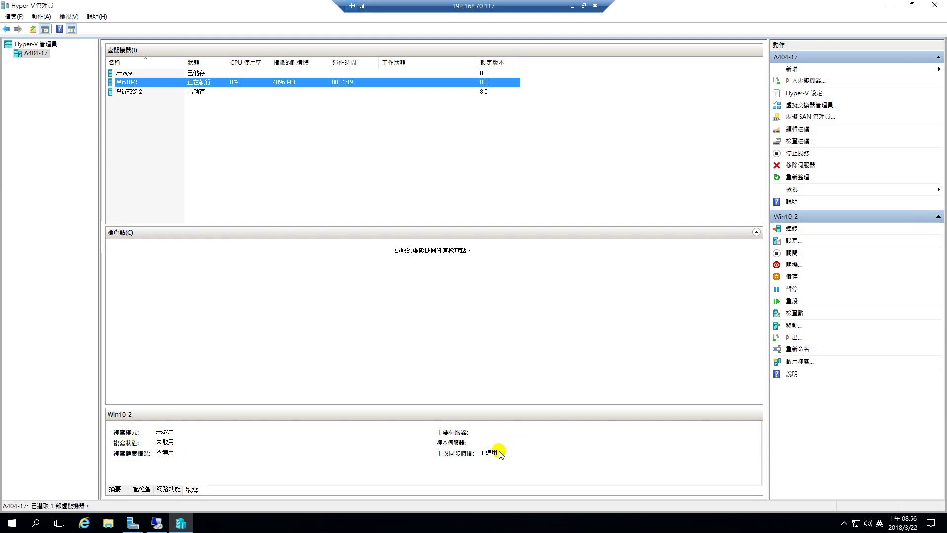
# Step: Try to browse for a Replica server in the Enable Replication wizard for Win10-2
pyautogui.click(141, 85)
pyautogui.rightClick(142, 85)
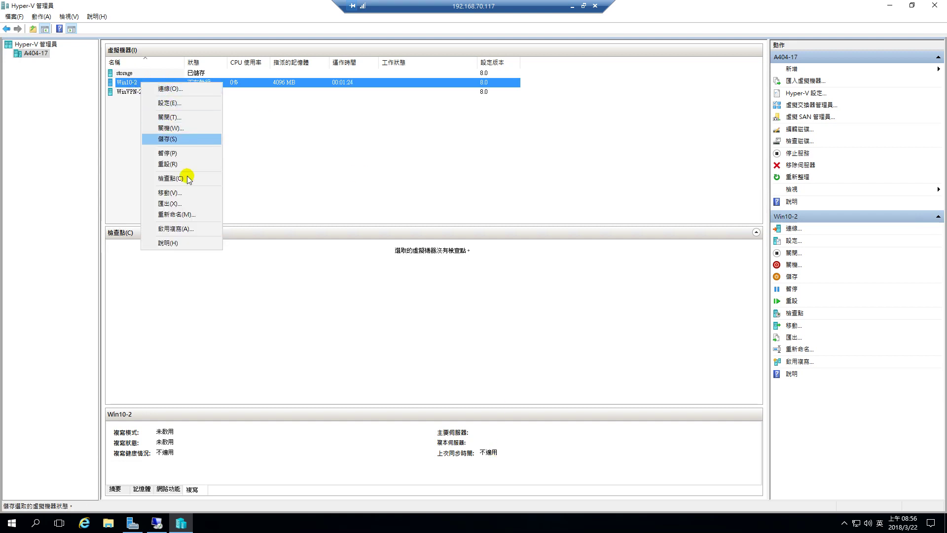
pyautogui.click(190, 229)
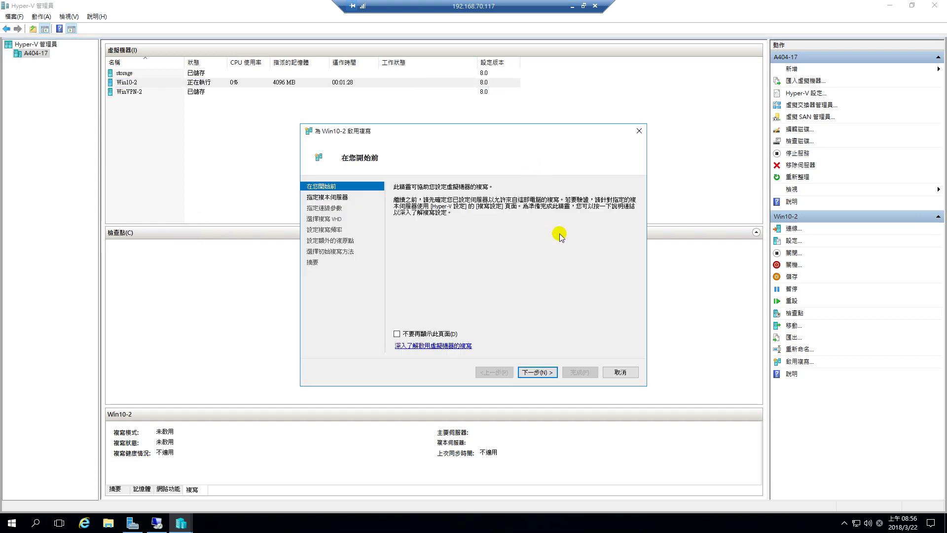
pyautogui.click(545, 373)
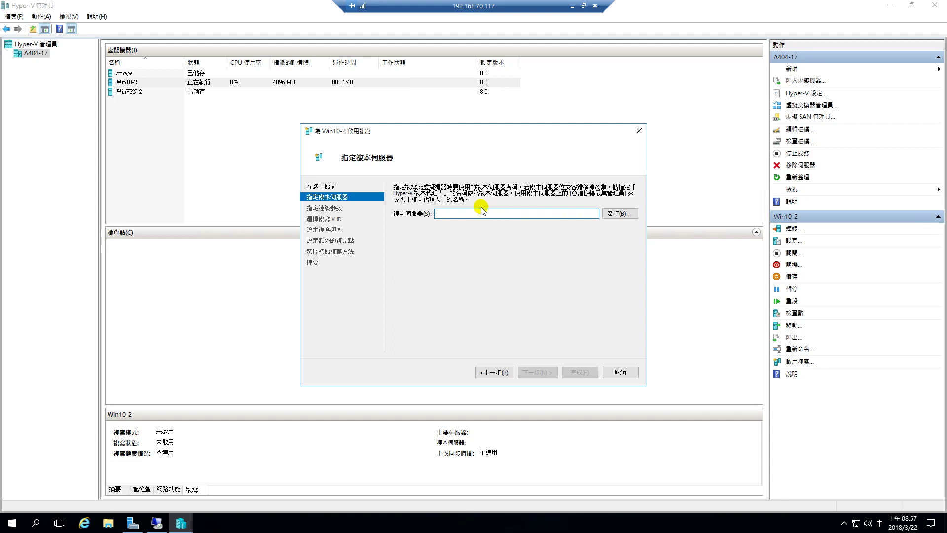
pyautogui.click(618, 214)
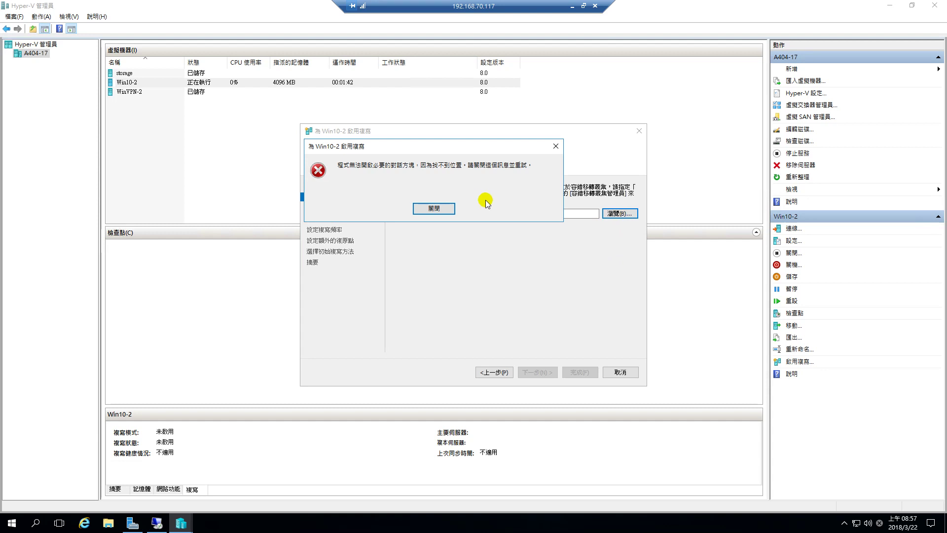
pyautogui.click(434, 209)
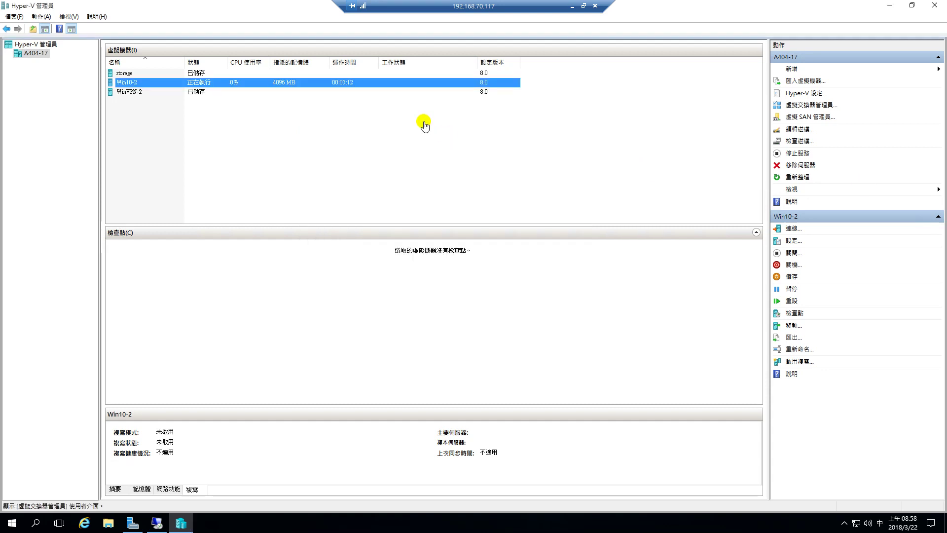
# Step: Open the Enable Replication wizard for the Win10-2 virtual machine and proceed to specifying its Replica server
pyautogui.click(145, 85)
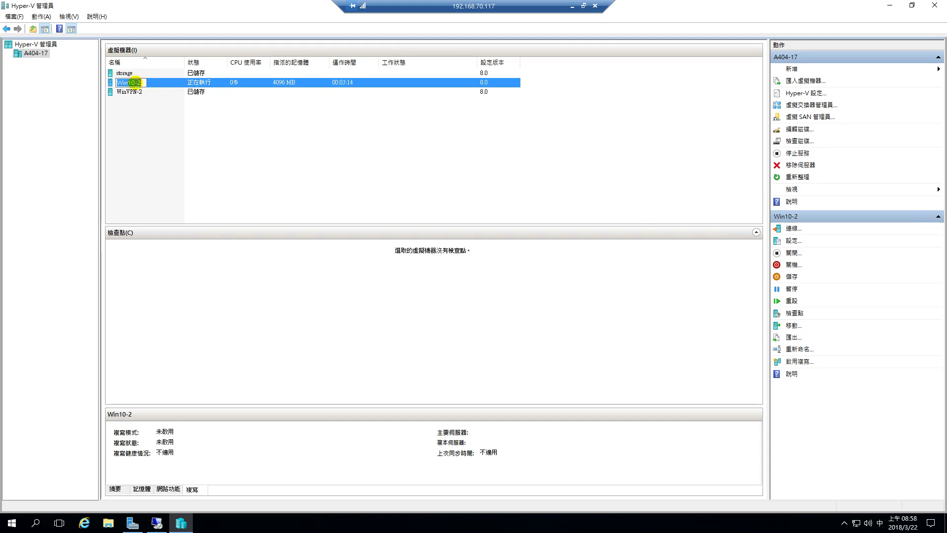
pyautogui.click(134, 84)
pyautogui.rightClick(145, 82)
pyautogui.rightClick(286, 84)
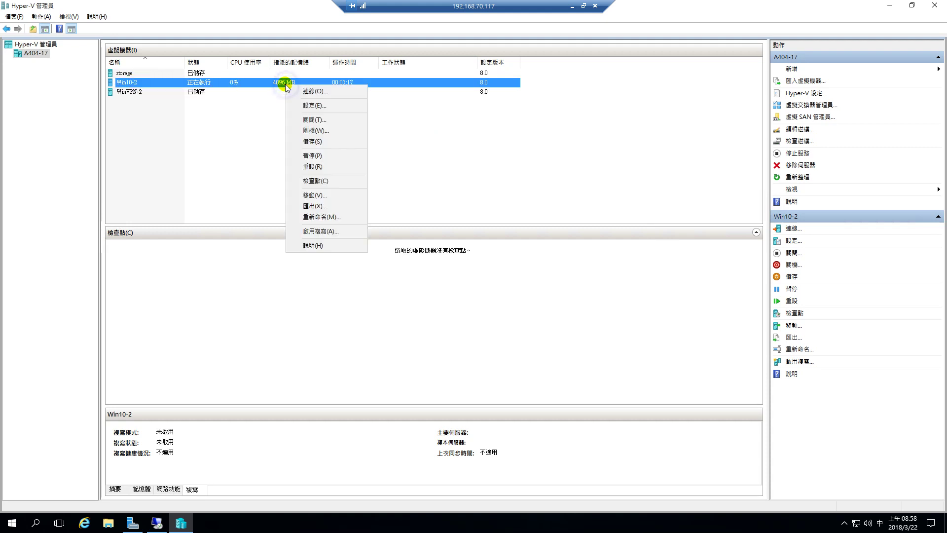
pyautogui.click(326, 231)
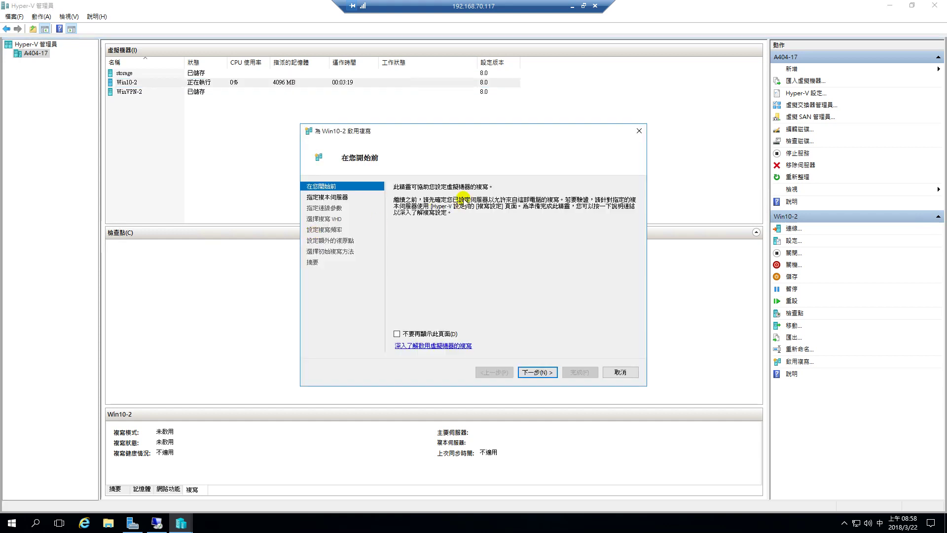
pyautogui.click(507, 359)
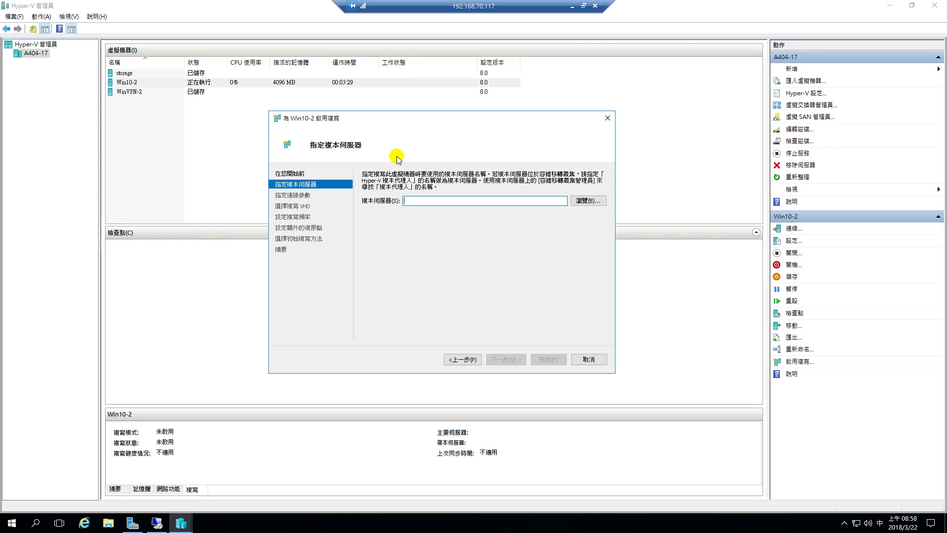
# Step: Search the wdawu99.com.tw domain for computers and widen the results' name column
pyautogui.click(593, 202)
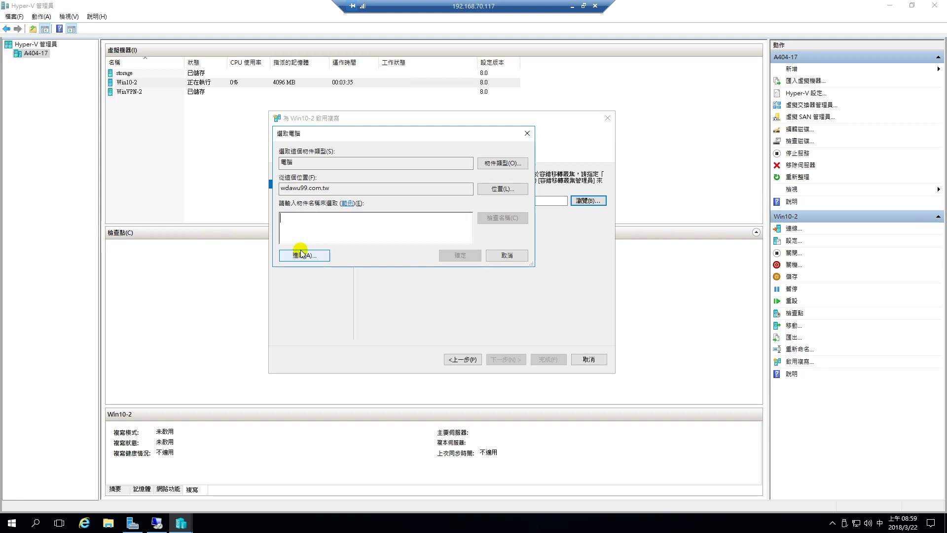
pyautogui.moveTo(282, 188); pyautogui.dragTo(333, 188)
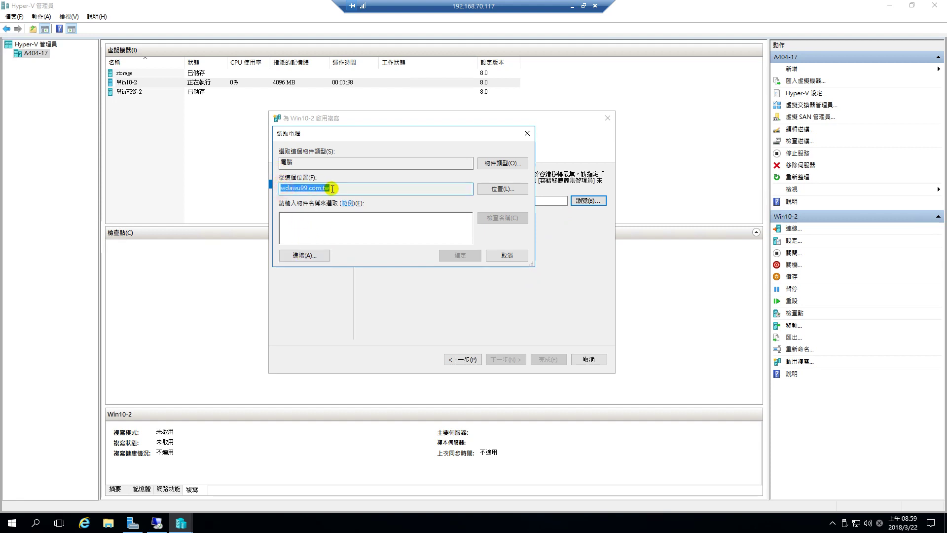
pyautogui.click(308, 256)
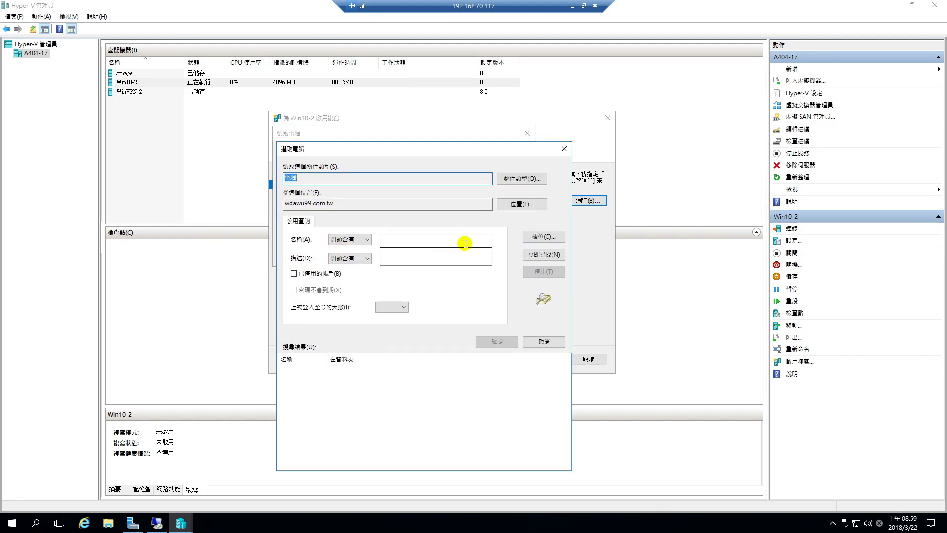
pyautogui.click(553, 257)
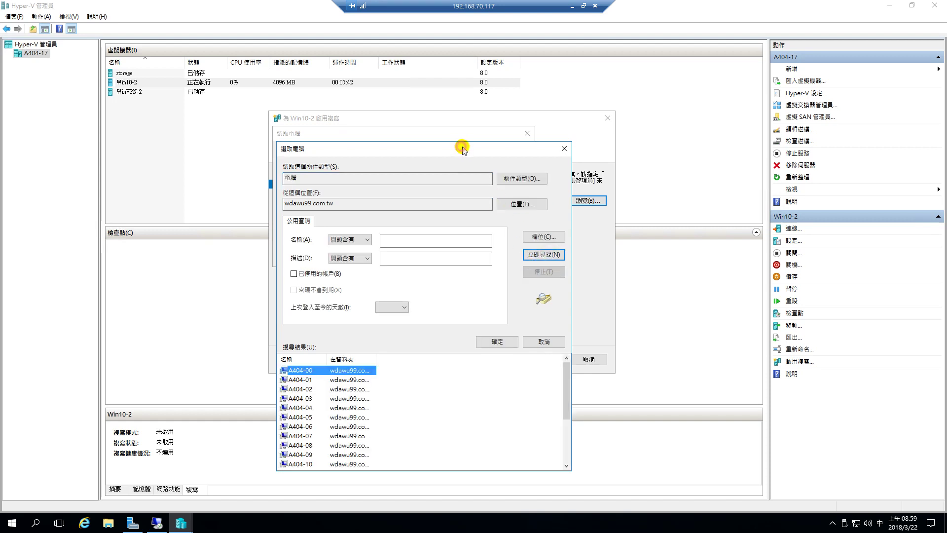
pyautogui.moveTo(429, 392); pyautogui.dragTo(429, 417)
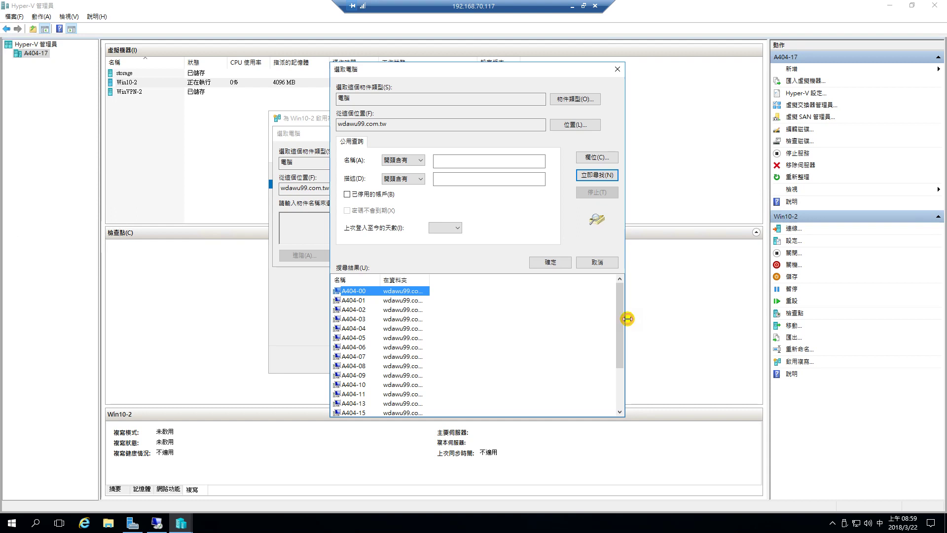
pyautogui.moveTo(628, 318); pyautogui.dragTo(642, 319)
pyautogui.moveTo(381, 280); pyautogui.dragTo(419, 279)
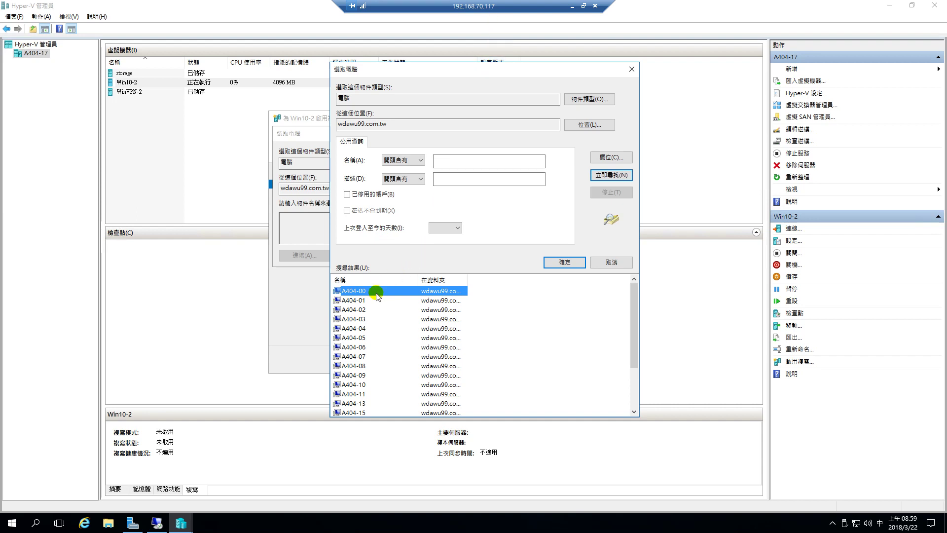
# Step: Choose A404-00 as the Replica server for Win10-2 and proceed to the connection parameters
pyautogui.click(559, 264)
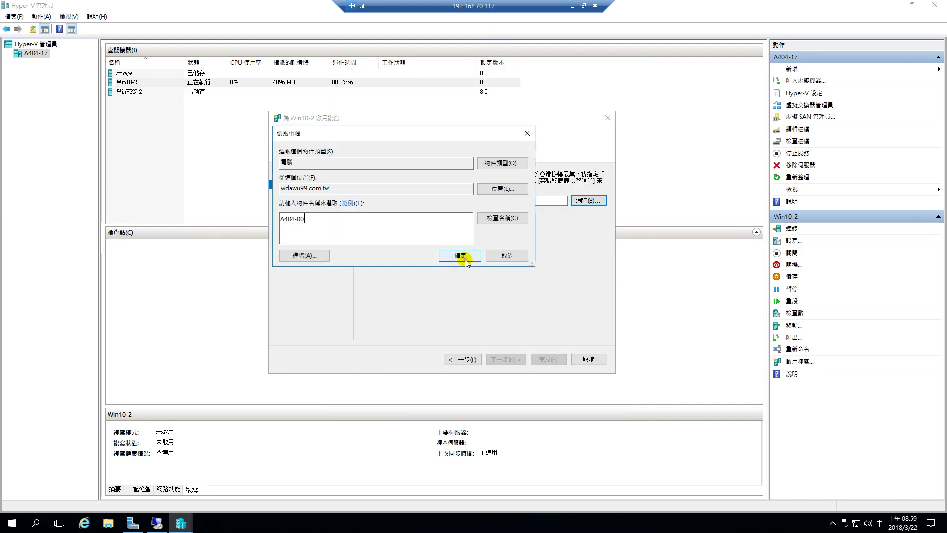
pyautogui.click(461, 257)
pyautogui.click(466, 199)
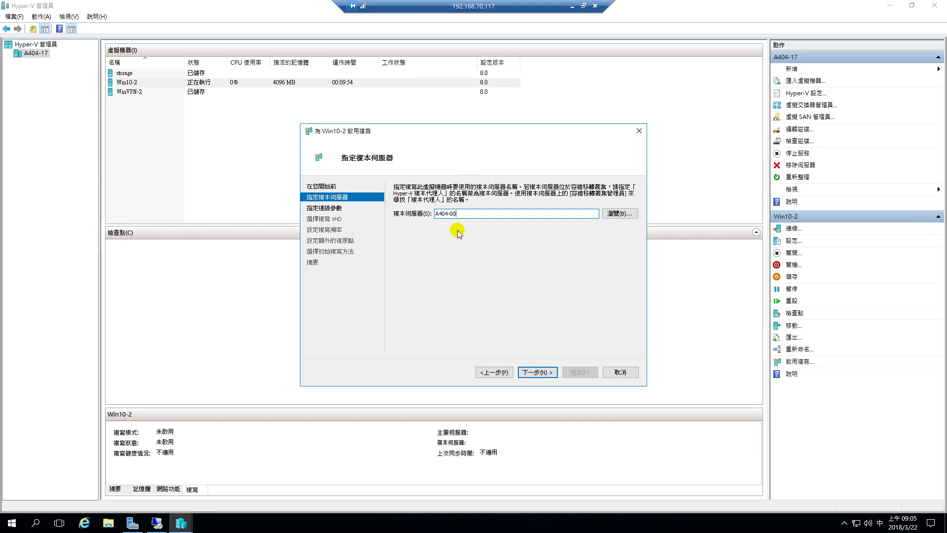
pyautogui.moveTo(460, 216); pyautogui.dragTo(426, 215)
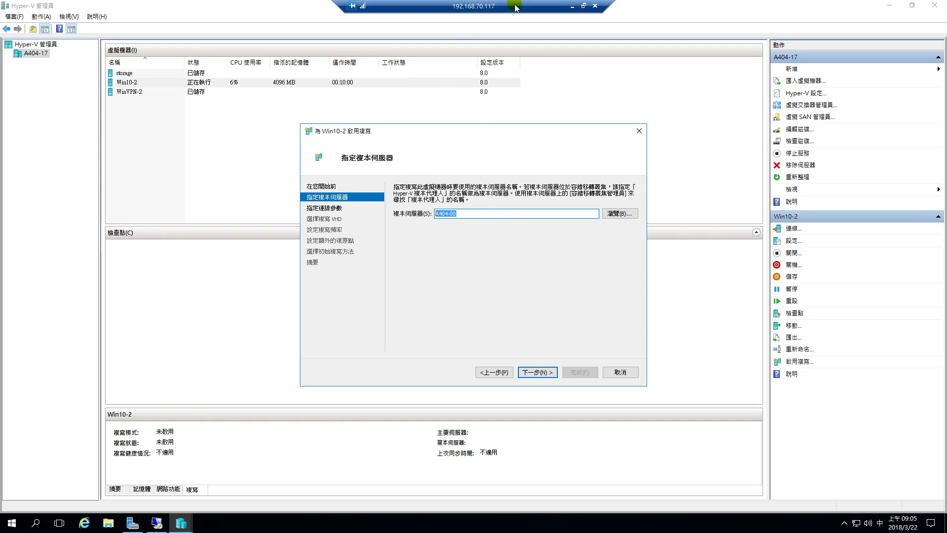
pyautogui.click(484, 213)
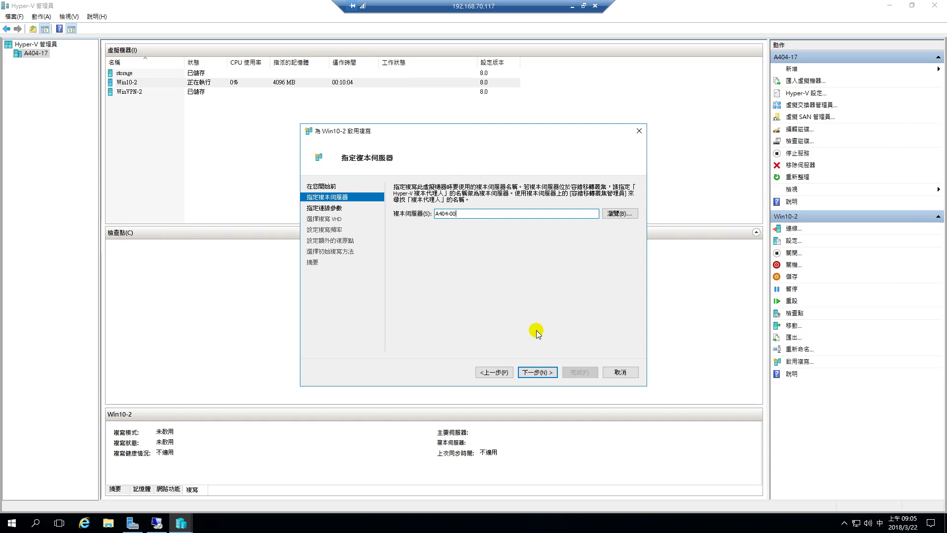
pyautogui.click(538, 373)
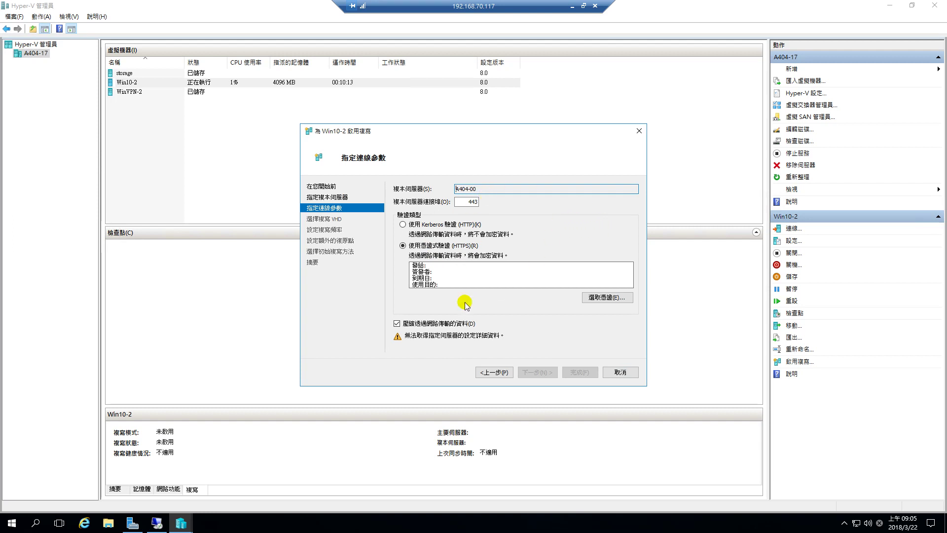
# Step: Set the replication connection to Kerberos authentication (HTTP) on Replica server port 80
pyautogui.click(402, 225)
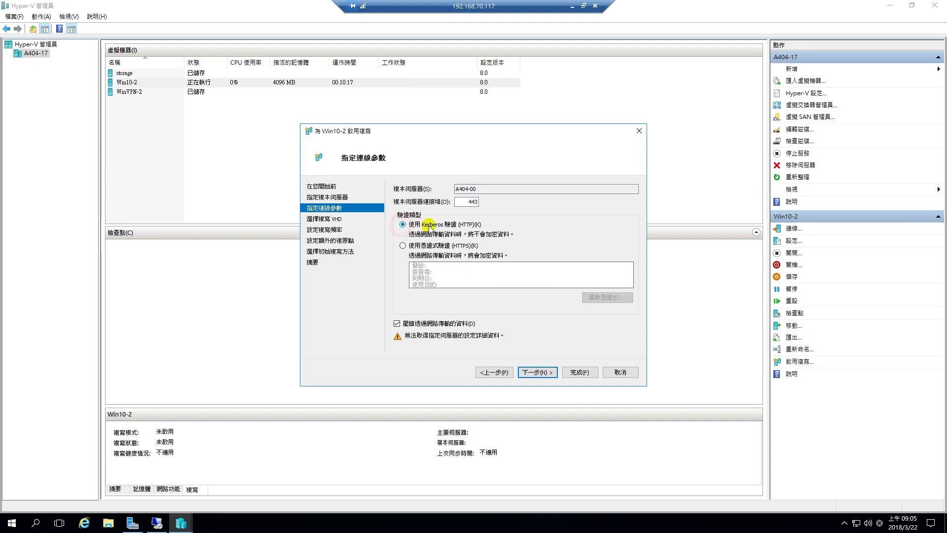
pyautogui.doubleClick(473, 203)
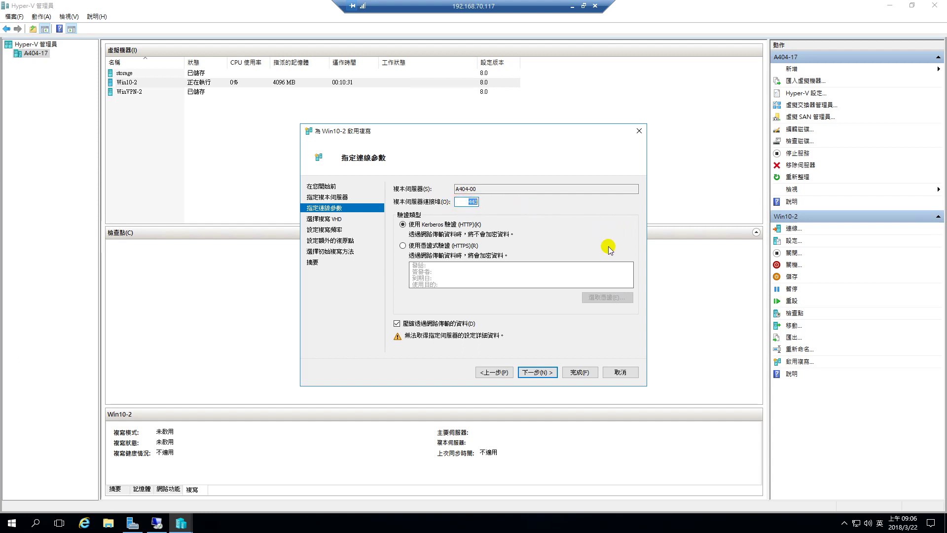
pyautogui.write('80')
pyautogui.click(538, 373)
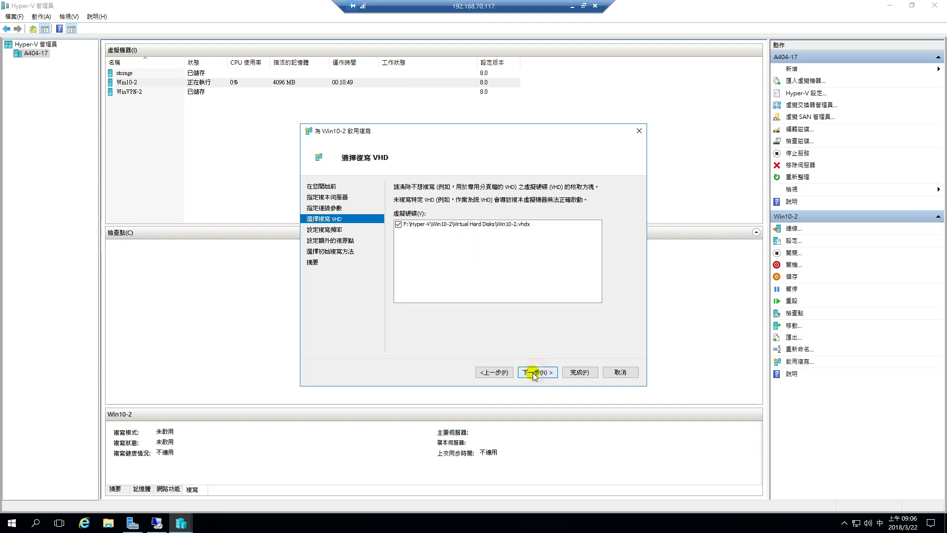
# Step: Keep Win10-2.vhdx selected for replication and set the replication frequency to 5 minutes
pyautogui.click(506, 225)
pyautogui.click(398, 224)
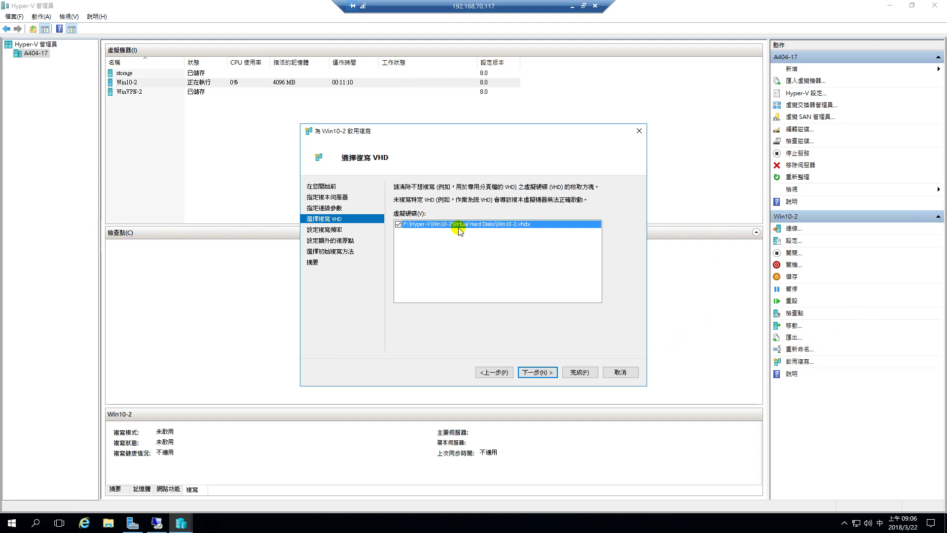
pyautogui.click(539, 372)
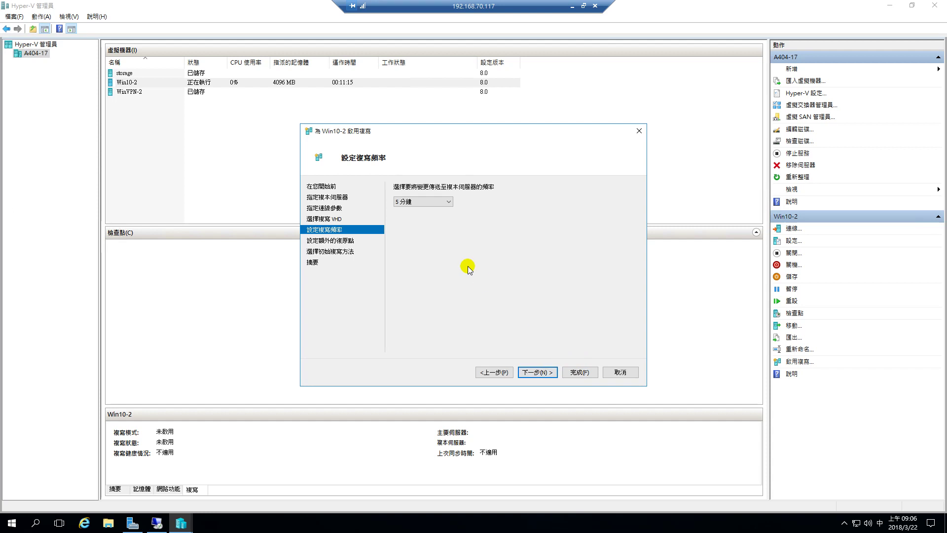
pyautogui.click(449, 203)
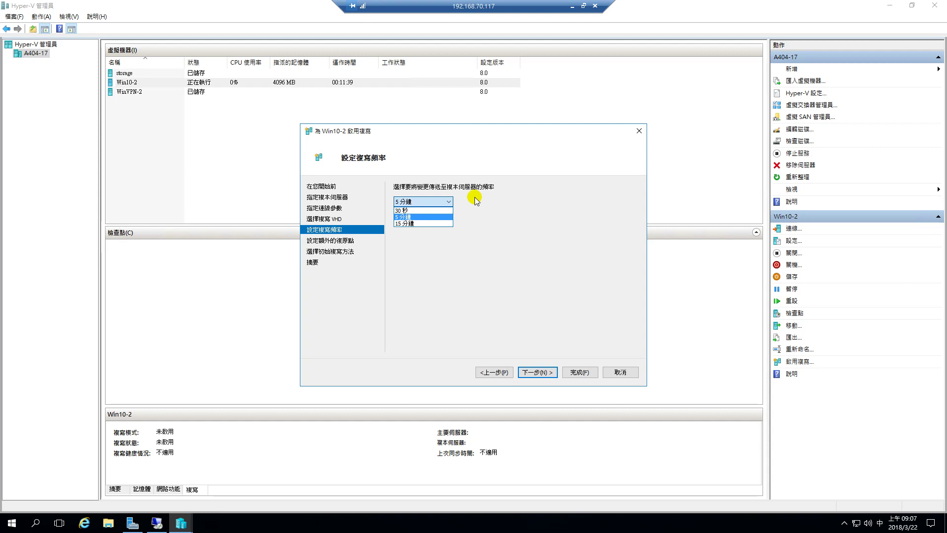
pyautogui.click(415, 217)
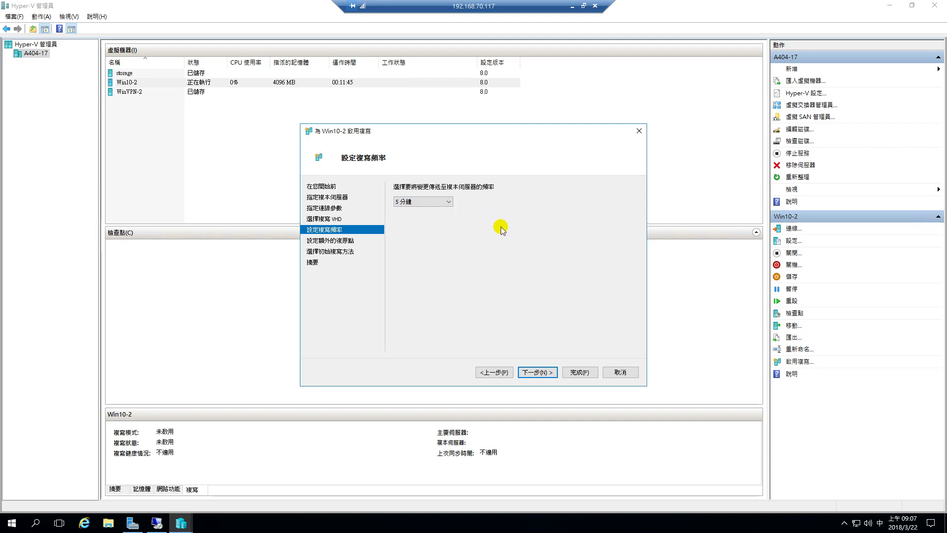
pyautogui.click(541, 374)
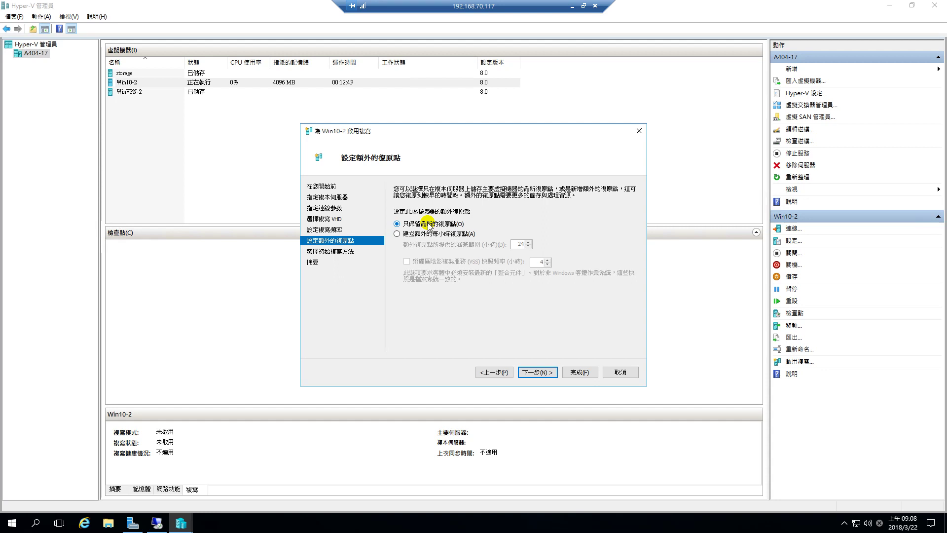
# Step: Keep only the latest recovery point and send the initial copy over the network, starting immediately
pyautogui.click(536, 373)
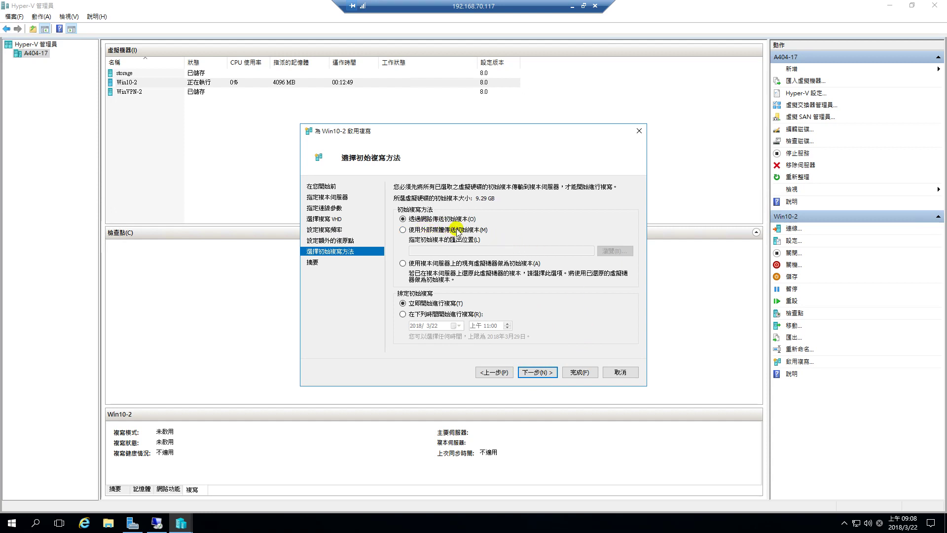
pyautogui.click(402, 315)
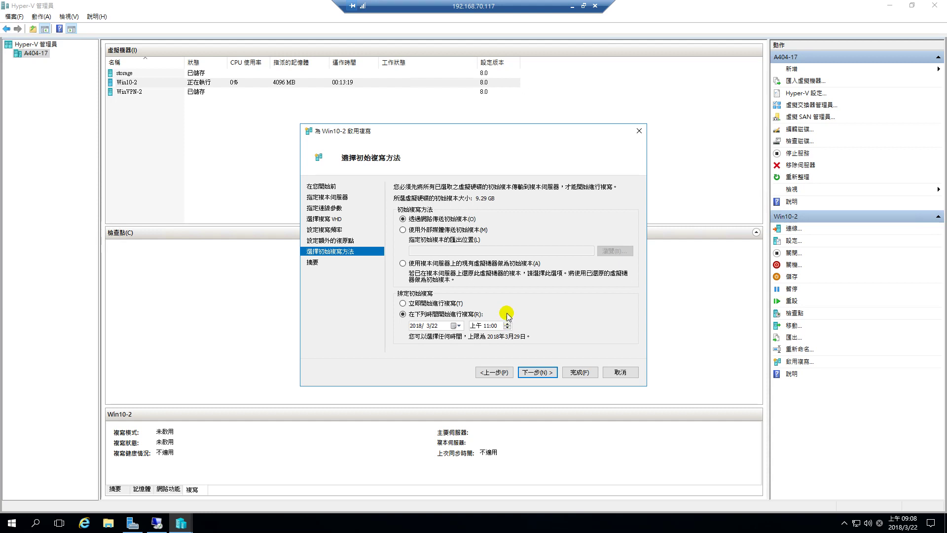
pyautogui.click(403, 304)
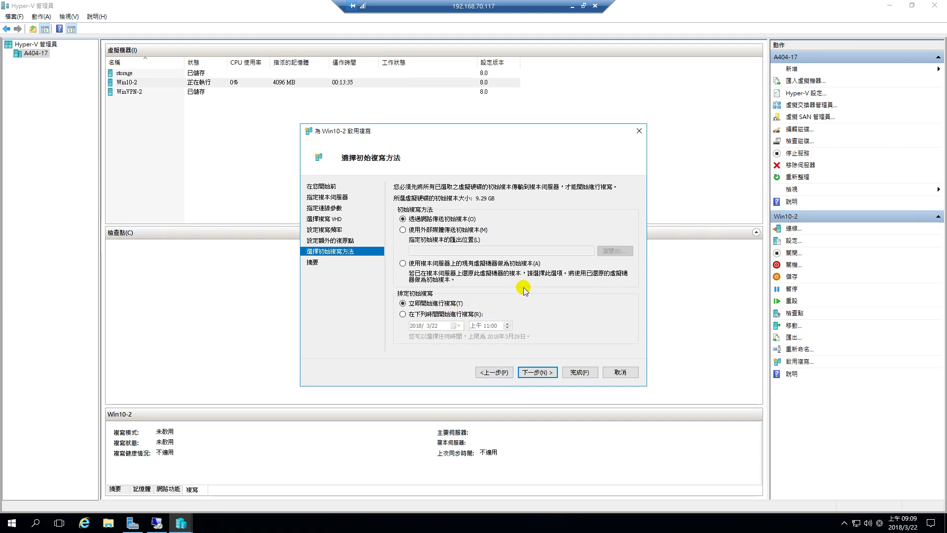
pyautogui.click(536, 373)
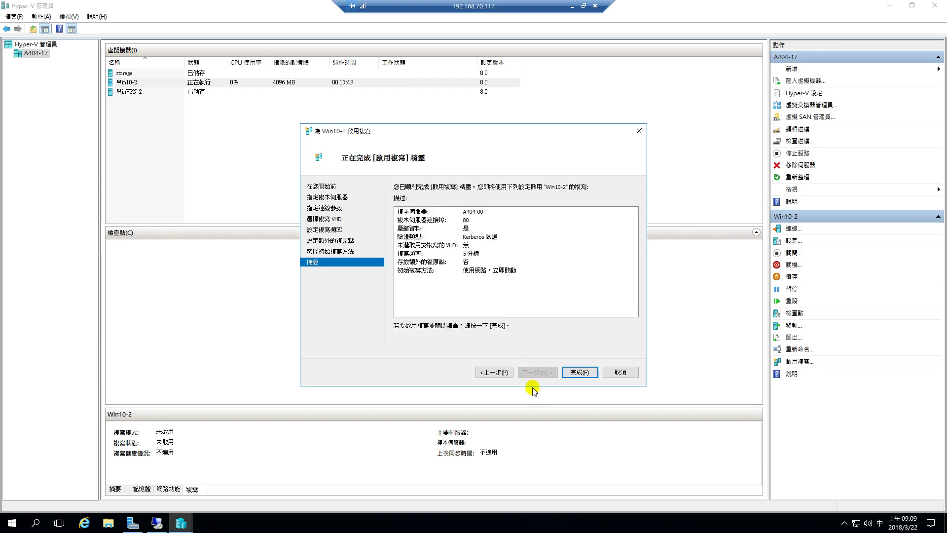
# Step: Try to enable replication of Win10-2 to A404-00 and examine the details of the resulting message
pyautogui.click(581, 373)
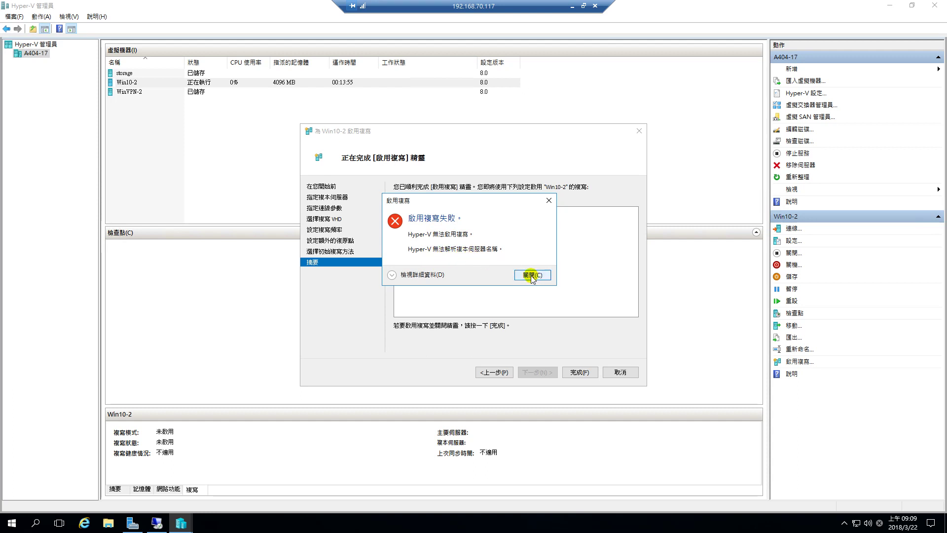
pyautogui.click(392, 274)
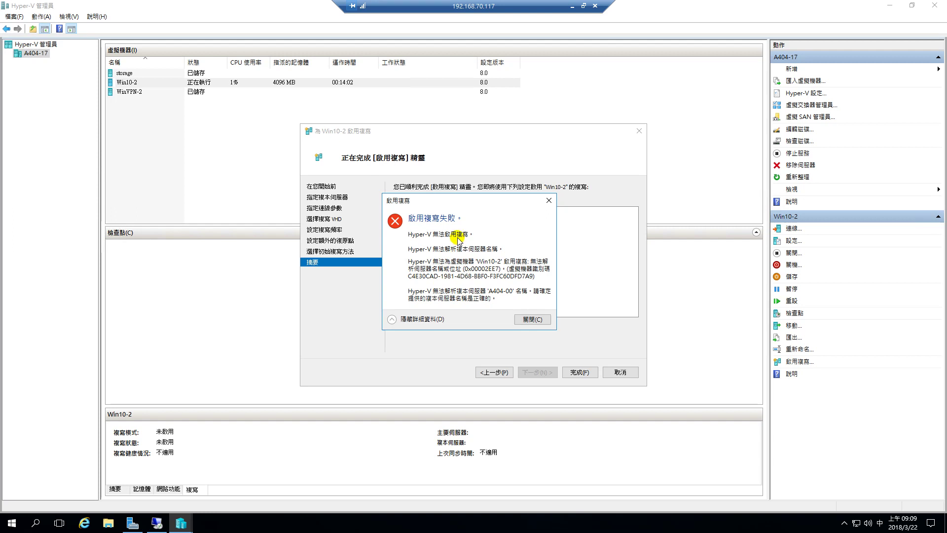
pyautogui.click(534, 320)
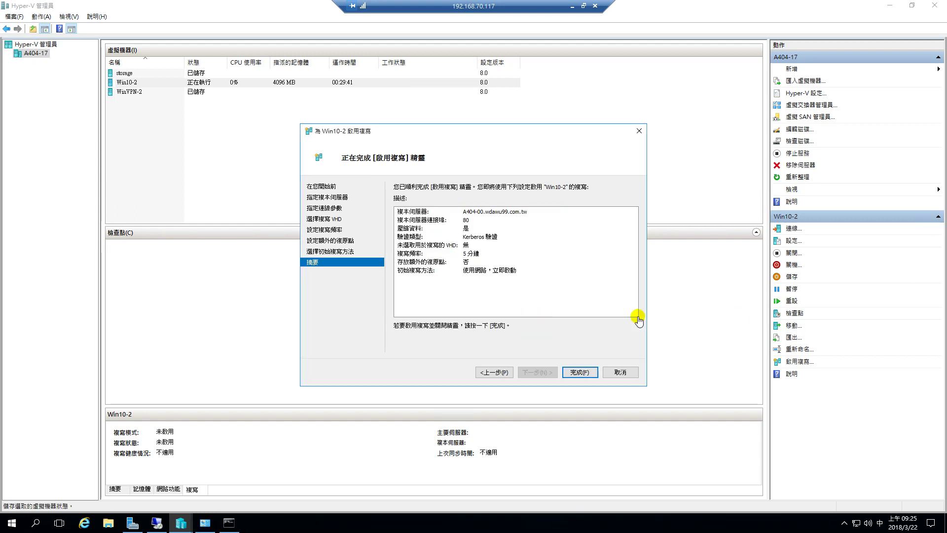
# Step: Enable replication of Win10-2 to A404-00.wdawu99.com.tw and check Win10-2 in A404-00's own Hyper-V Manager, enlarged to full screen
pyautogui.click(573, 374)
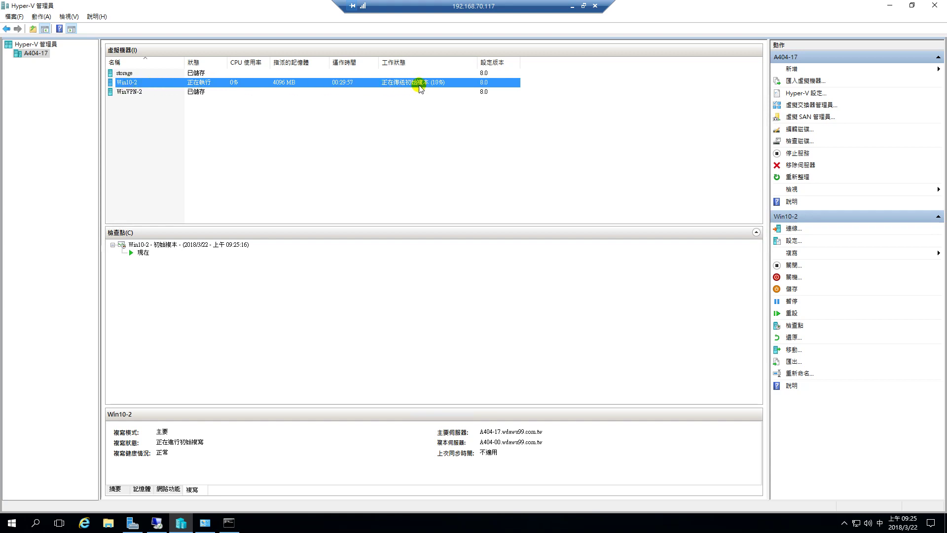
pyautogui.click(572, 10)
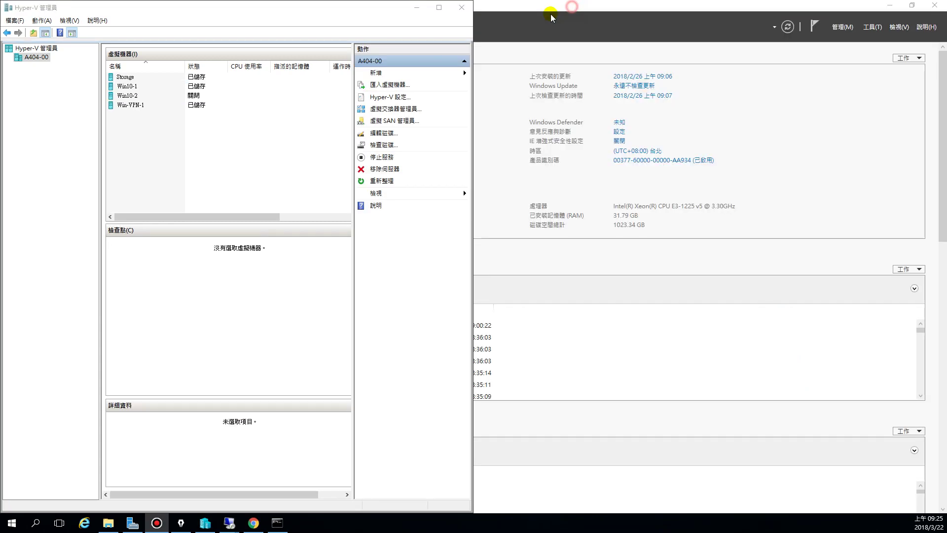
pyautogui.click(444, 7)
pyautogui.click(367, 91)
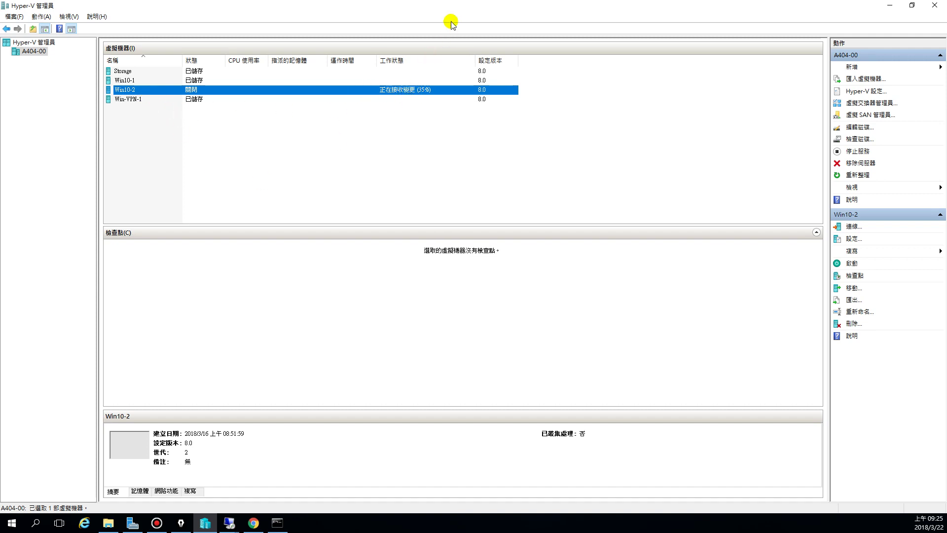
# Step: Arrange the 192.168.70.117 remote session and A404-00's Hyper-V Manager side by side, with the remote session on the left half
pyautogui.click(230, 523)
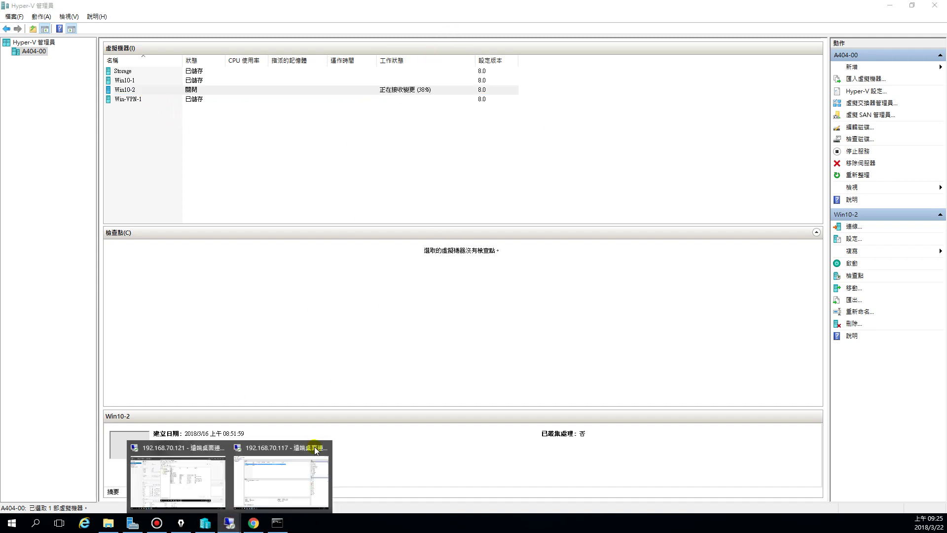
pyautogui.click(229, 523)
pyautogui.click(306, 482)
pyautogui.doubleClick(518, 10)
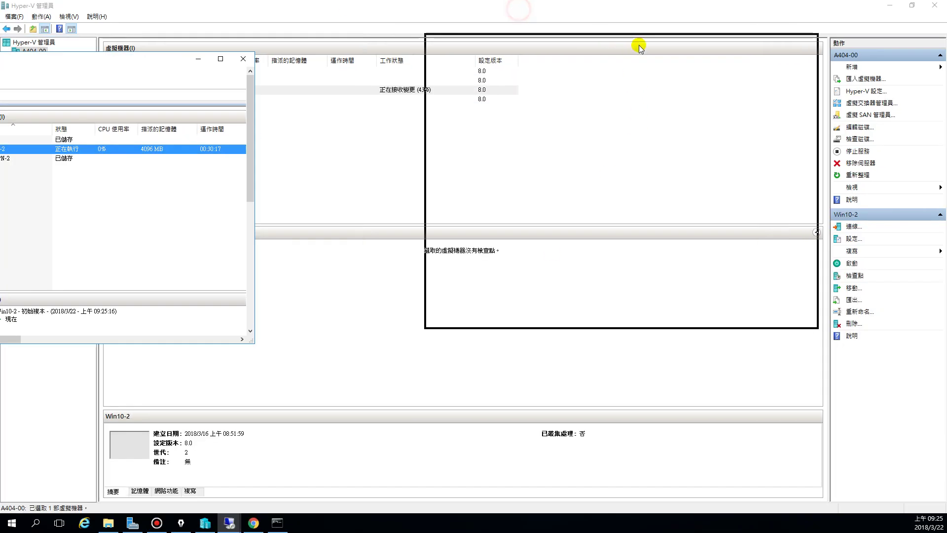
pyautogui.moveTo(646, 51); pyautogui.dragTo(5, 79)
pyautogui.click(589, 127)
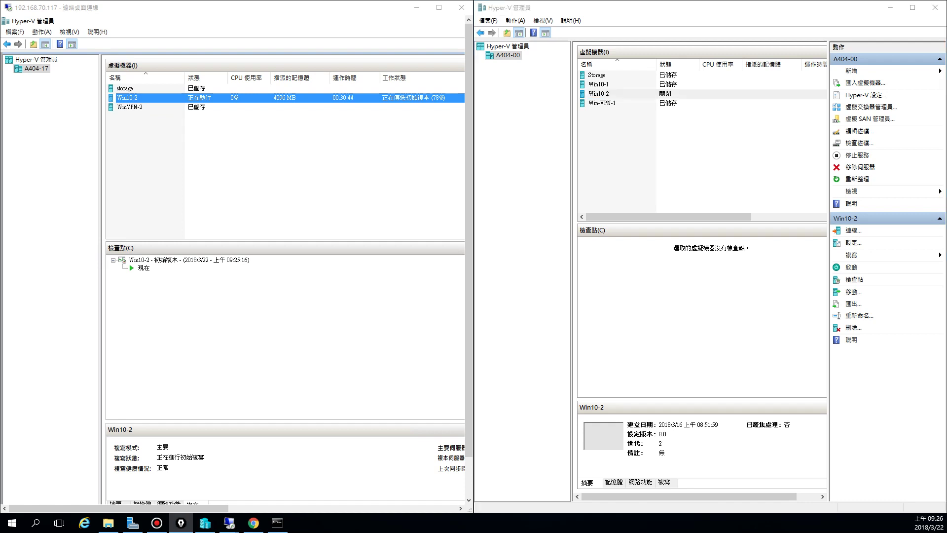
# Step: Compare the initial replication progress of Win10-2 on A404-17 and A404-00, including the task status on the Replica server
pyautogui.moveTo(158, 99)
pyautogui.mouseDown()
pyautogui.moveTo(126, 84)
pyautogui.moveTo(152, 112)
pyautogui.moveTo(258, 152)
pyautogui.moveTo(546, 144)
pyautogui.moveTo(589, 100)
pyautogui.moveTo(581, 94)
pyautogui.moveTo(611, 95)
pyautogui.moveTo(578, 101)
pyautogui.mouseUp()
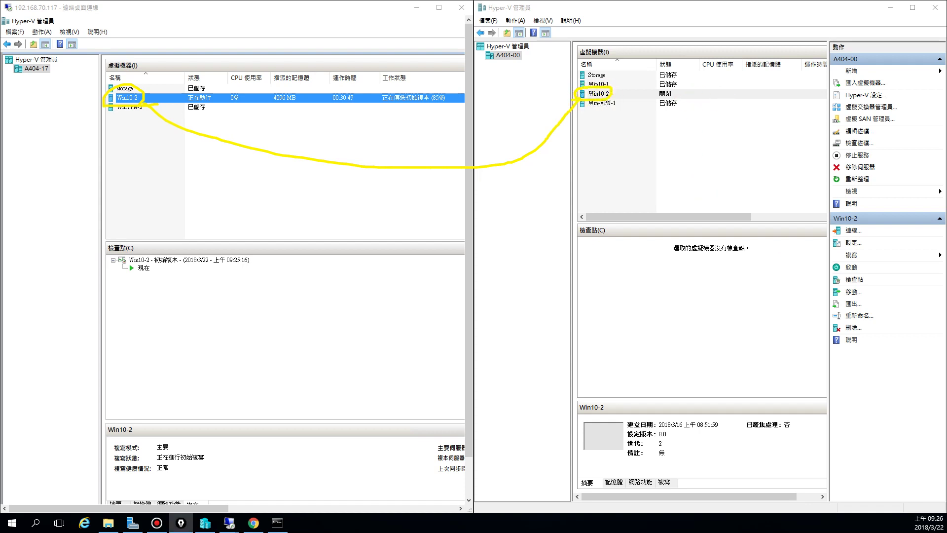
pyautogui.moveTo(725, 216); pyautogui.dragTo(792, 220)
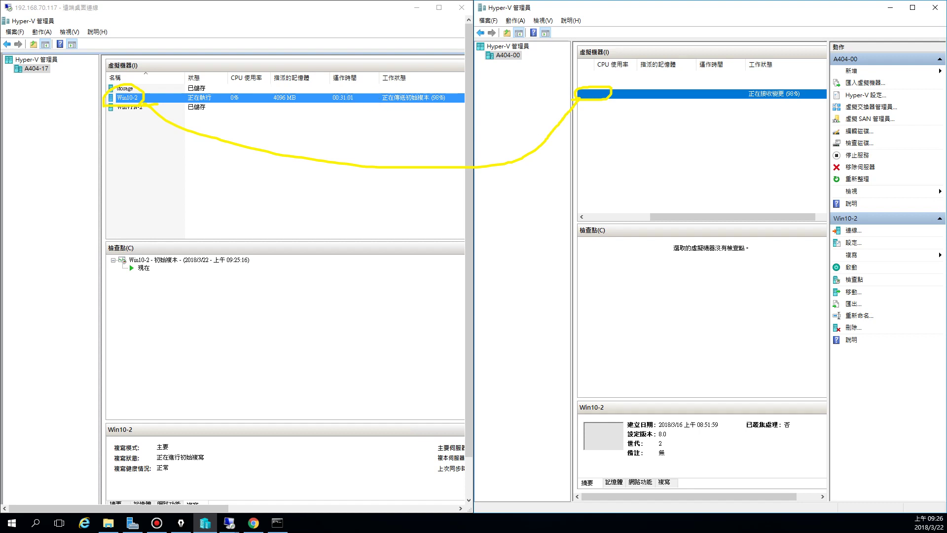
pyautogui.press('Escape')
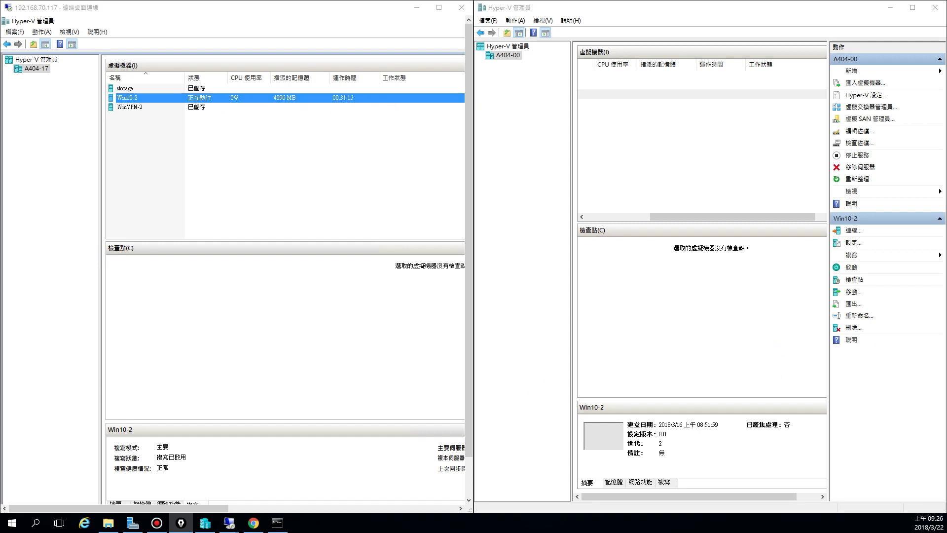
# Step: Examine the replication details of Win10-2 on A404-17 with the remote session in full screen
pyautogui.click(243, 156)
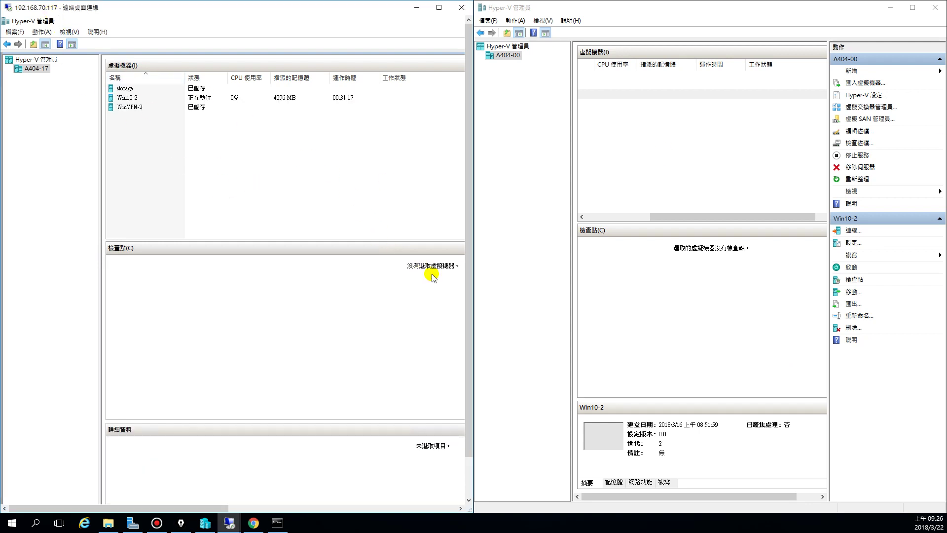
pyautogui.moveTo(471, 304); pyautogui.dragTo(471, 348)
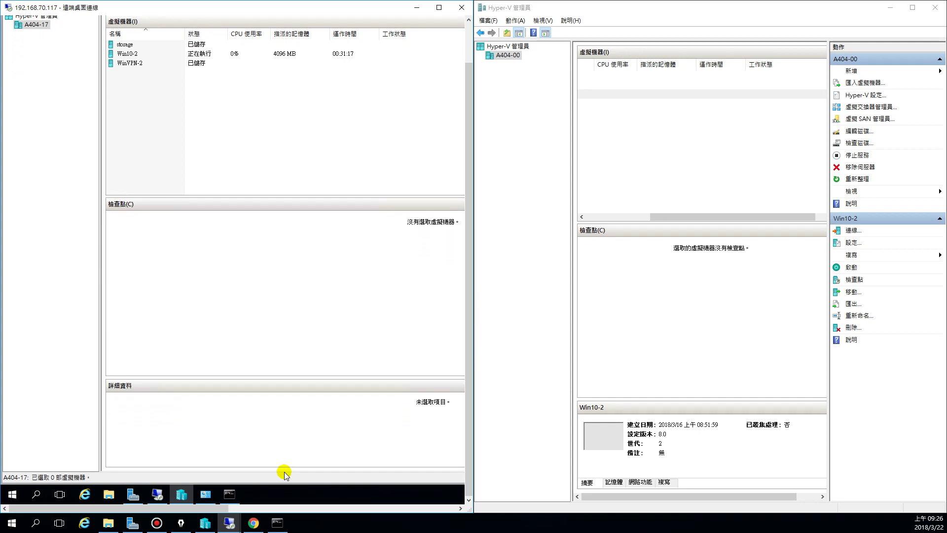
pyautogui.click(127, 55)
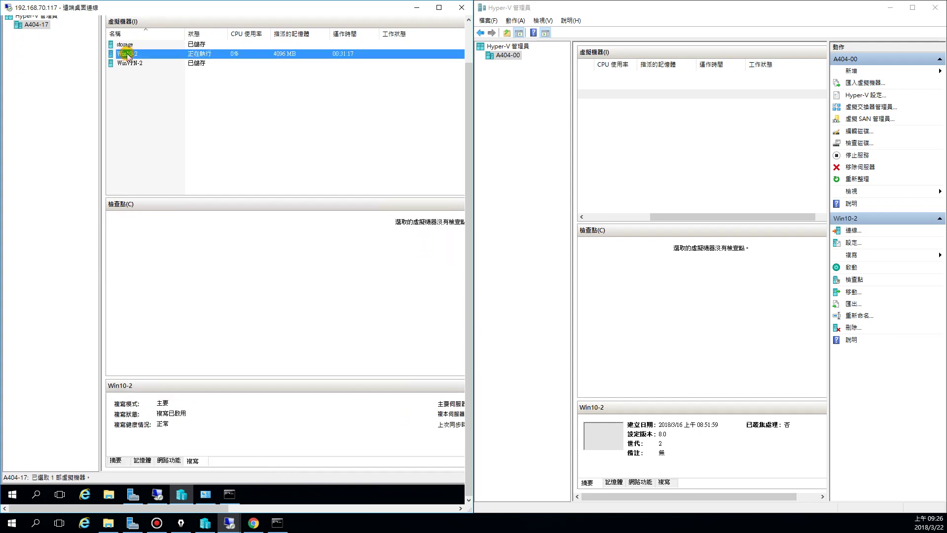
pyautogui.click(192, 461)
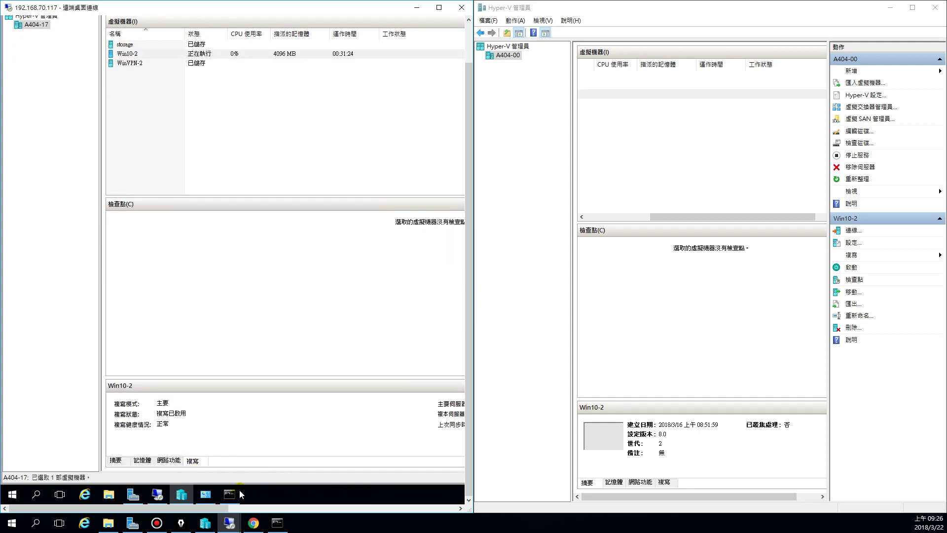
pyautogui.click(438, 8)
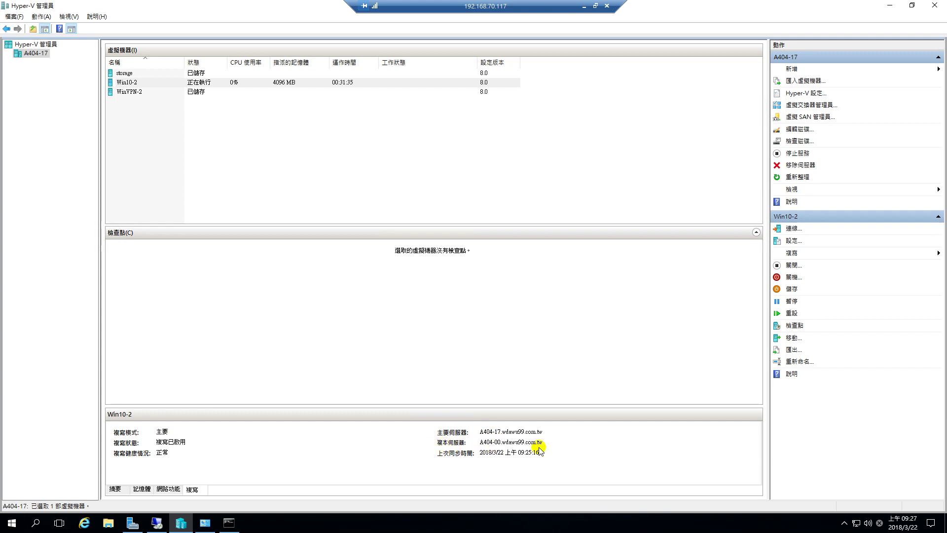
# Step: Return to A404-00's own Hyper-V Manager, enlarged to full screen, and examine the replication details of Win10-2 there
pyautogui.click(584, 6)
pyautogui.moveTo(714, 13); pyautogui.dragTo(501, 30)
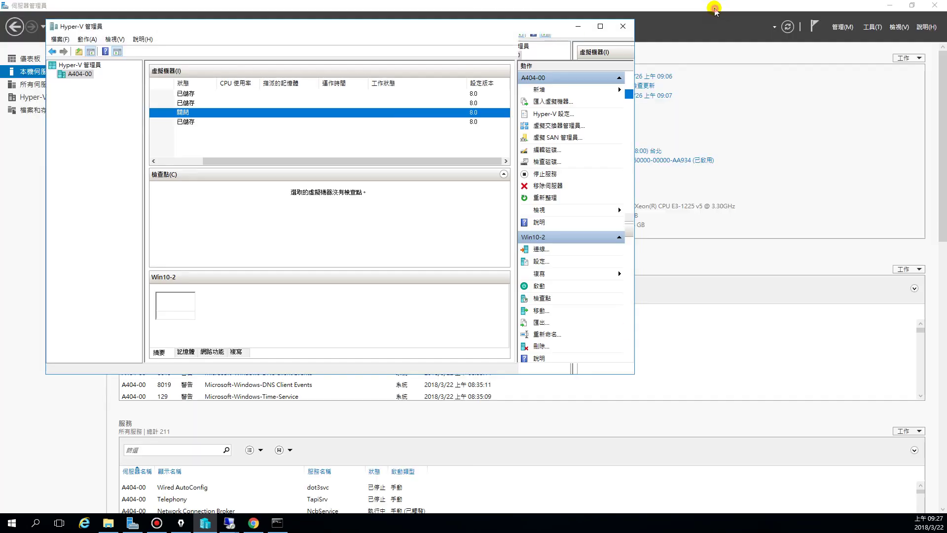
pyautogui.click(598, 25)
pyautogui.click(160, 92)
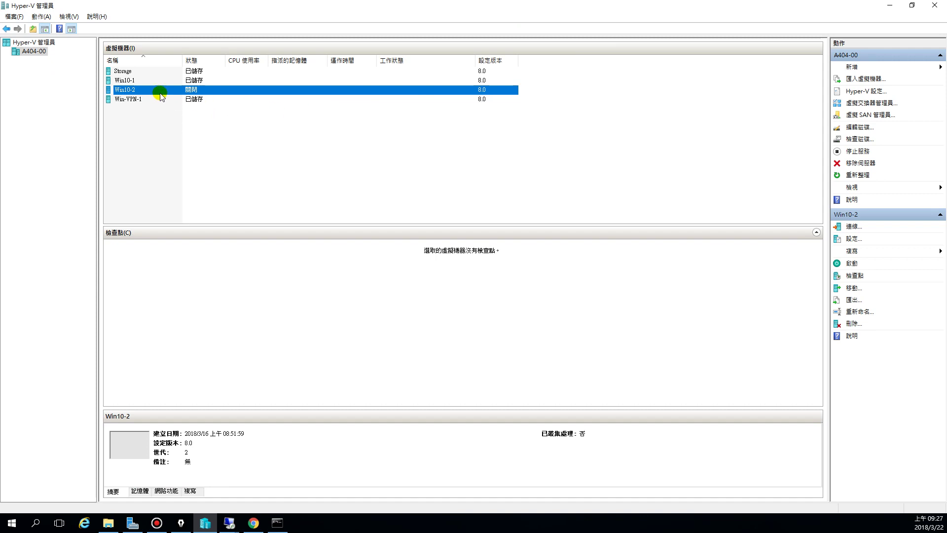
pyautogui.click(193, 491)
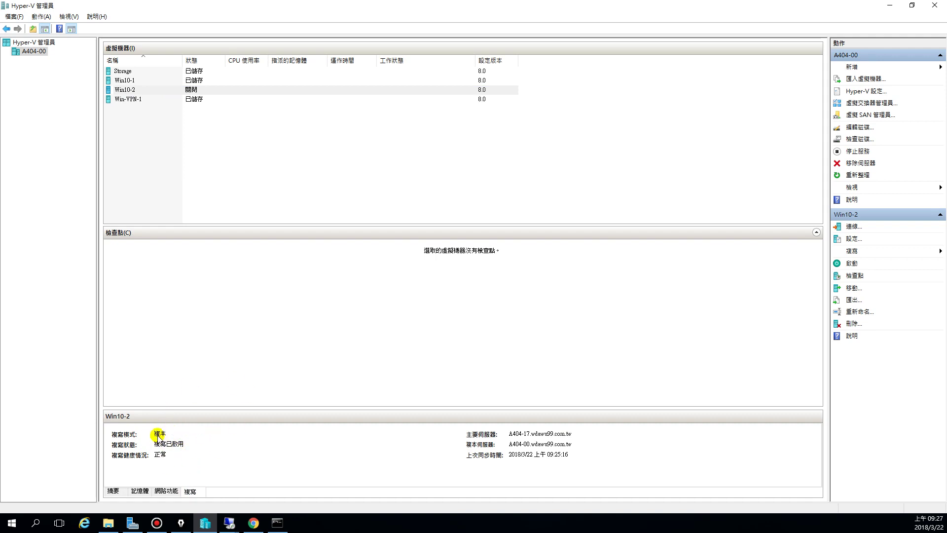
pyautogui.click(139, 92)
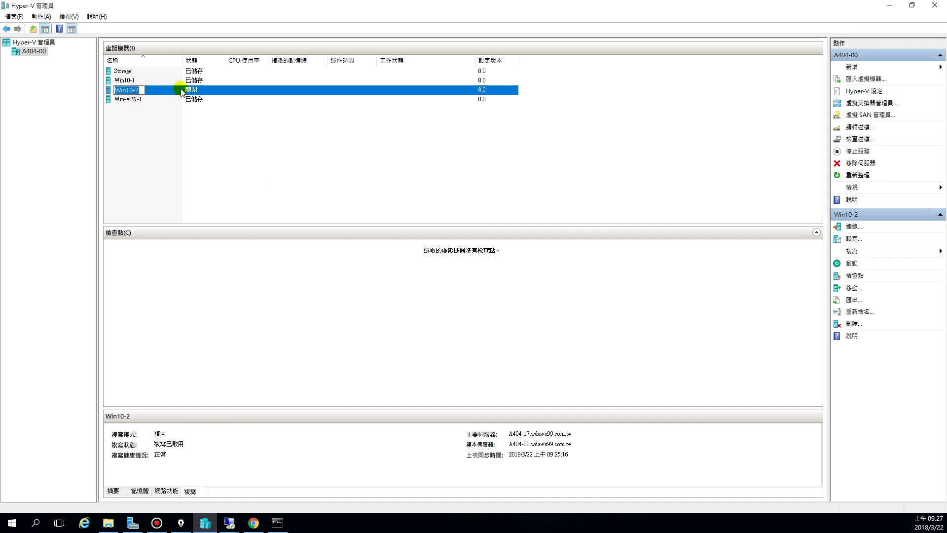
pyautogui.click(207, 92)
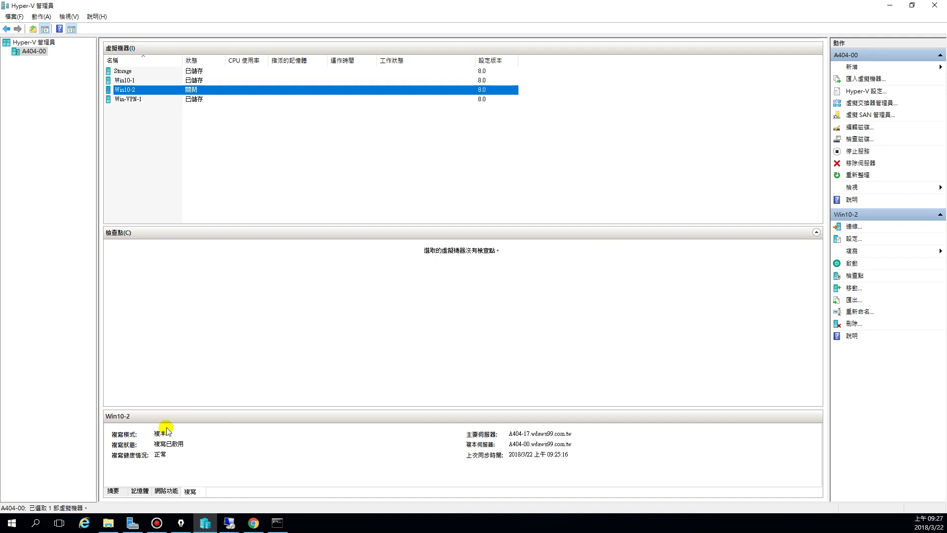